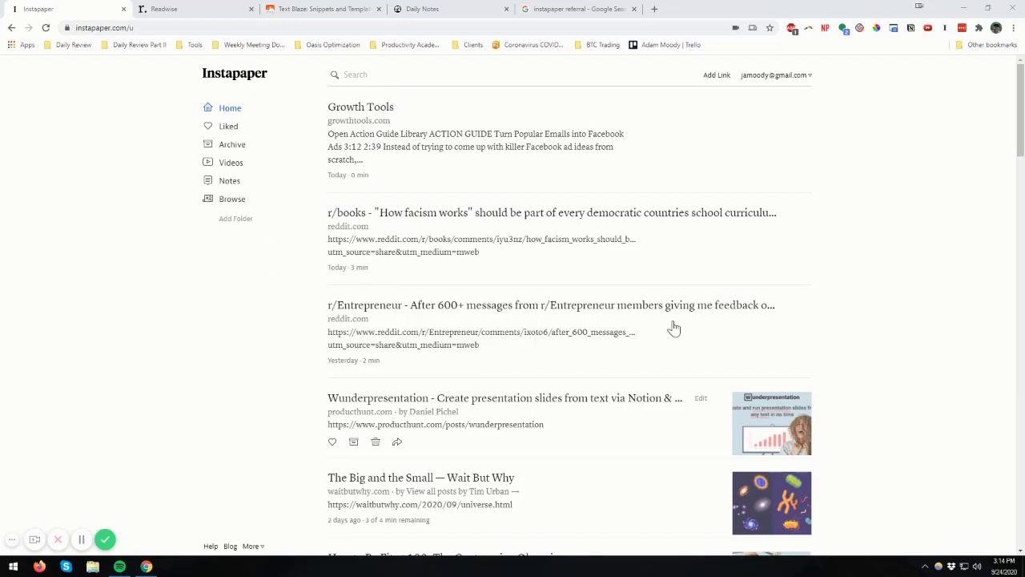
# - Review the saved Instapaper articles and note counts, then switch to Readwise's Email preferences tab
pyautogui.scroll(-5, 403, 343)
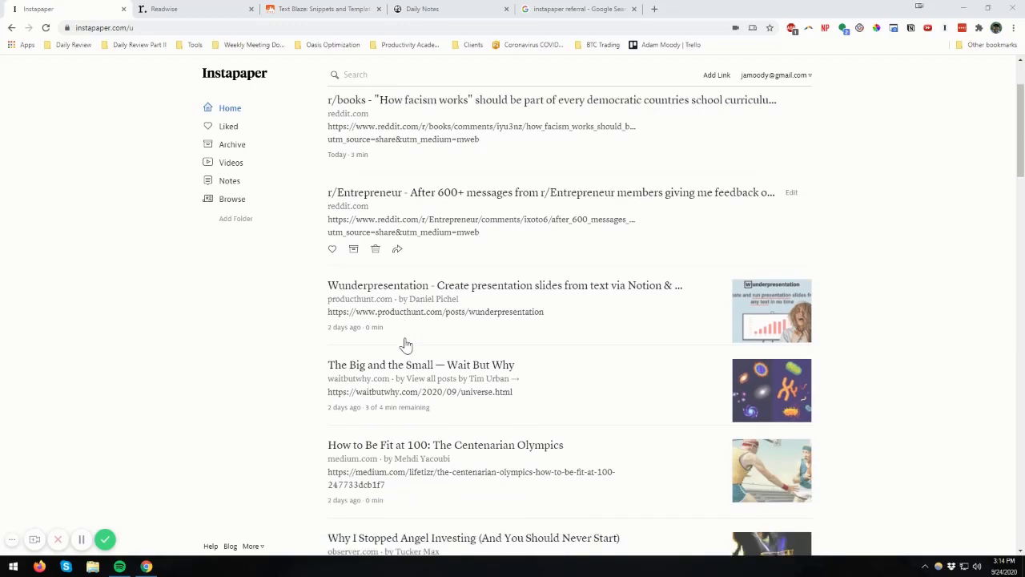
pyautogui.scroll(4, 404, 345)
pyautogui.scroll(-20, 406, 343)
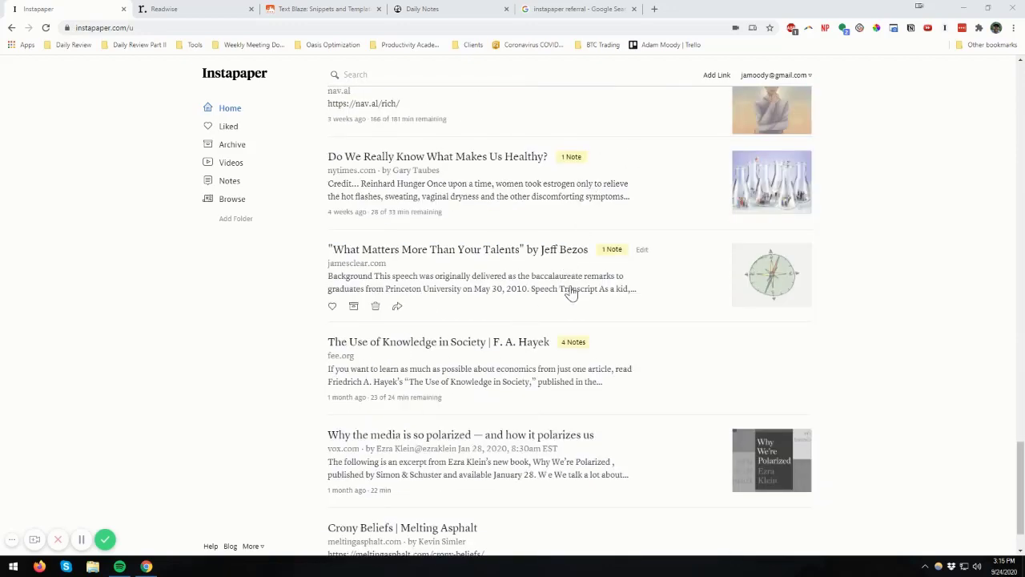
pyautogui.scroll(-2, 570, 292)
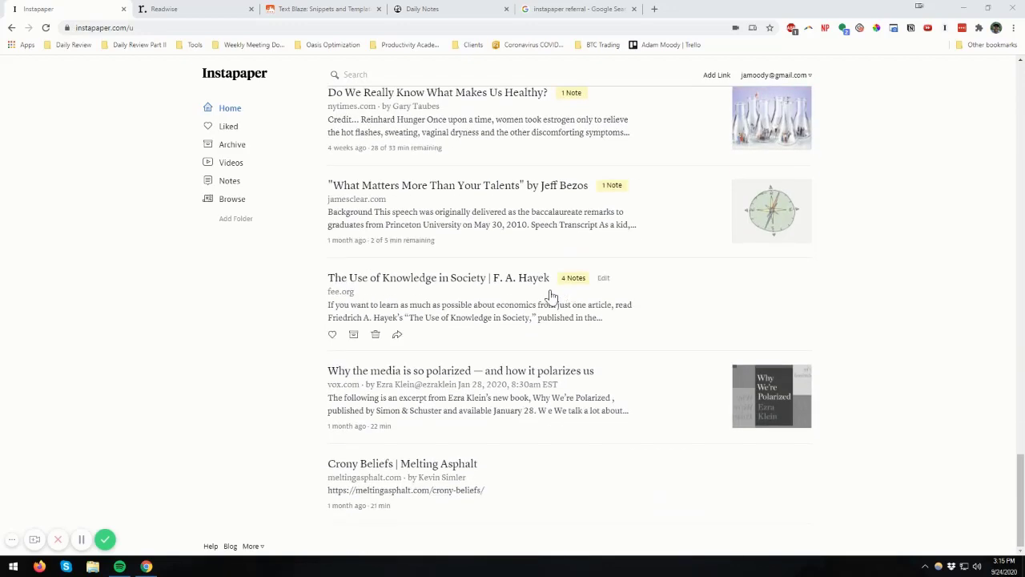
pyautogui.scroll(3, 481, 297)
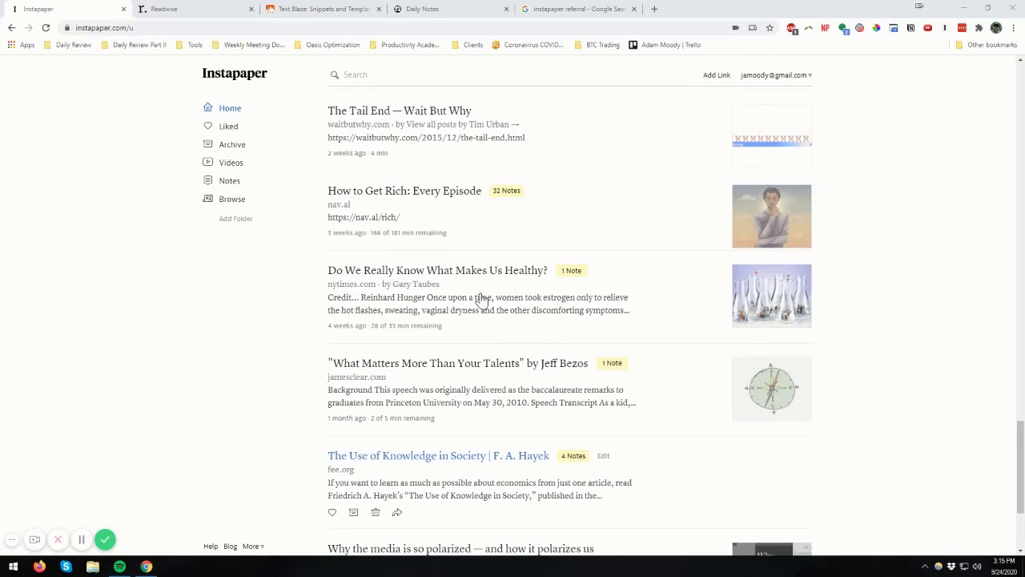
pyautogui.scroll(-3, 461, 340)
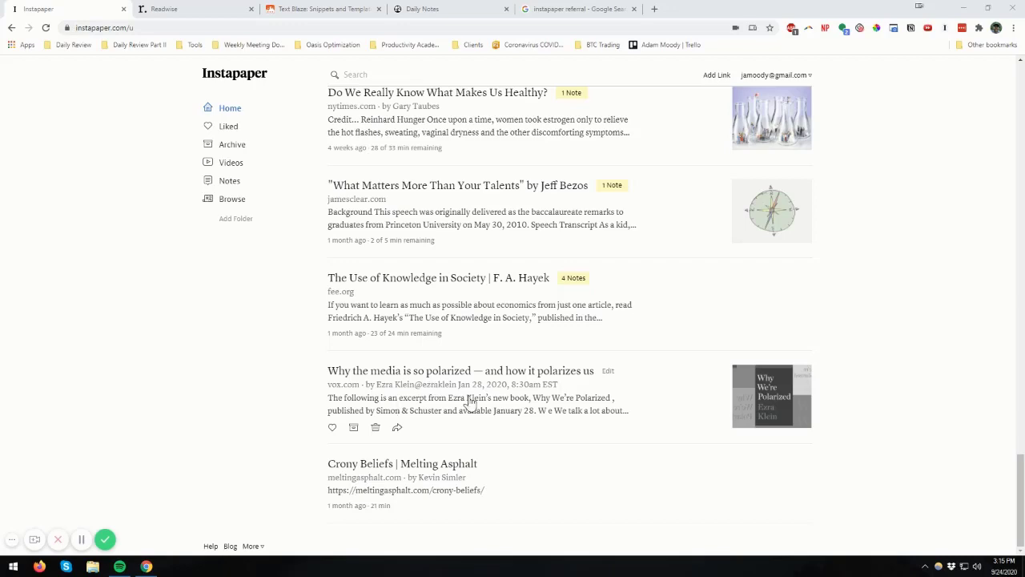
pyautogui.scroll(5, 470, 402)
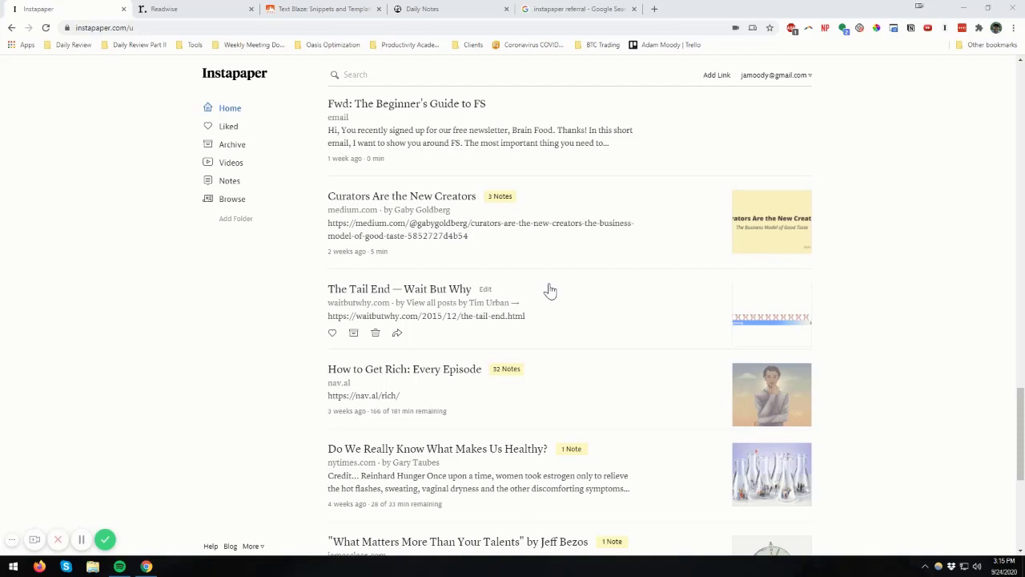
pyautogui.scroll(20, 561, 290)
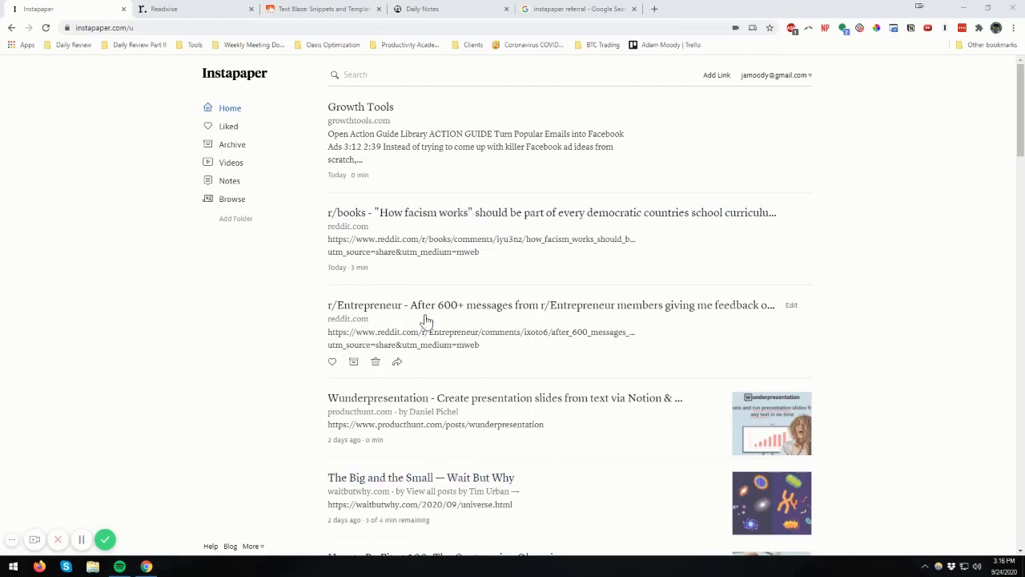
pyautogui.click(204, 18)
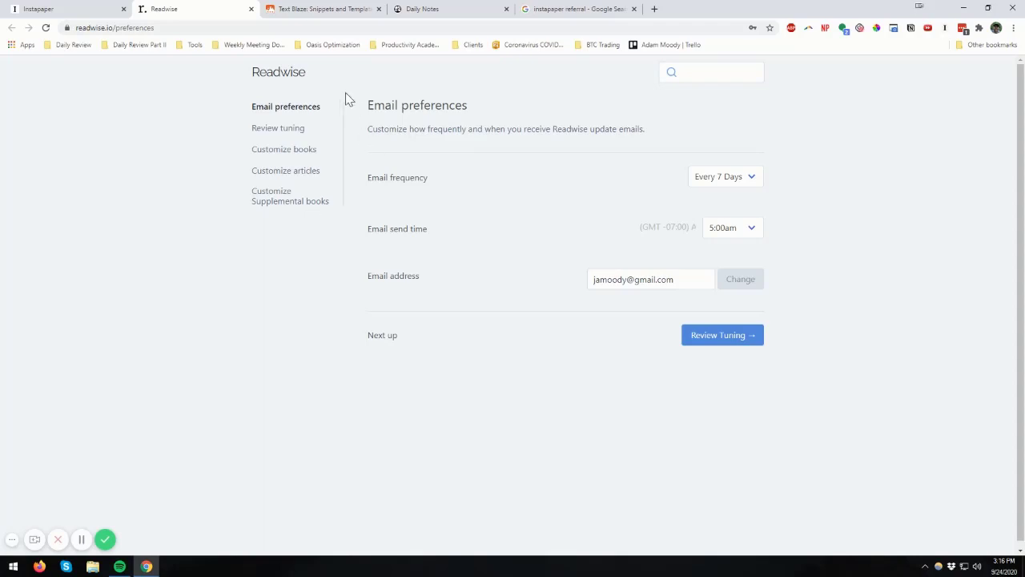
# - Open a second Readwise tab and review more daily highlights, reaching Radical Candor highlight 1 of 5
pyautogui.middleClick(290, 76)
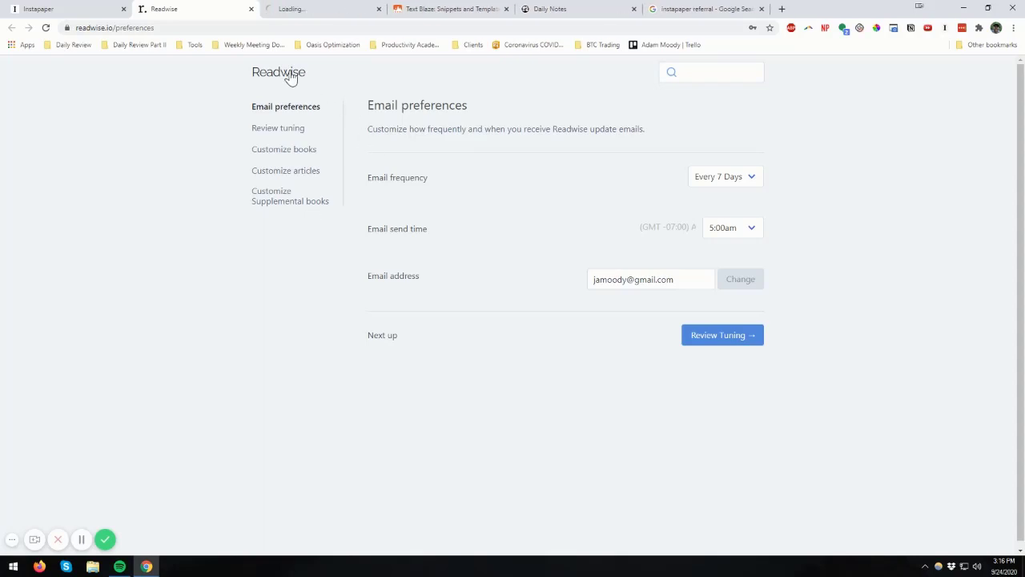
pyautogui.click(319, 16)
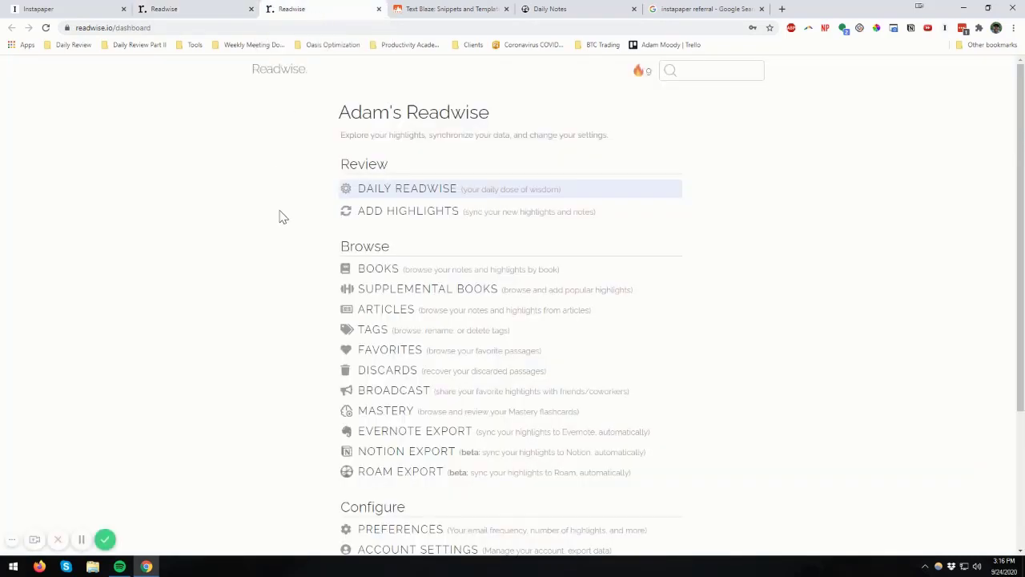
pyautogui.click(432, 195)
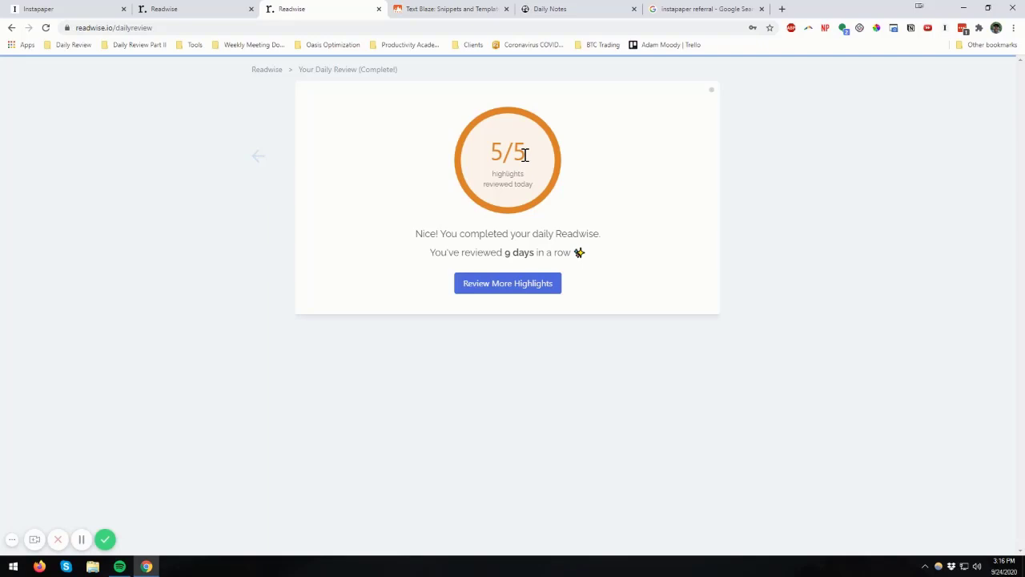
pyautogui.click(523, 283)
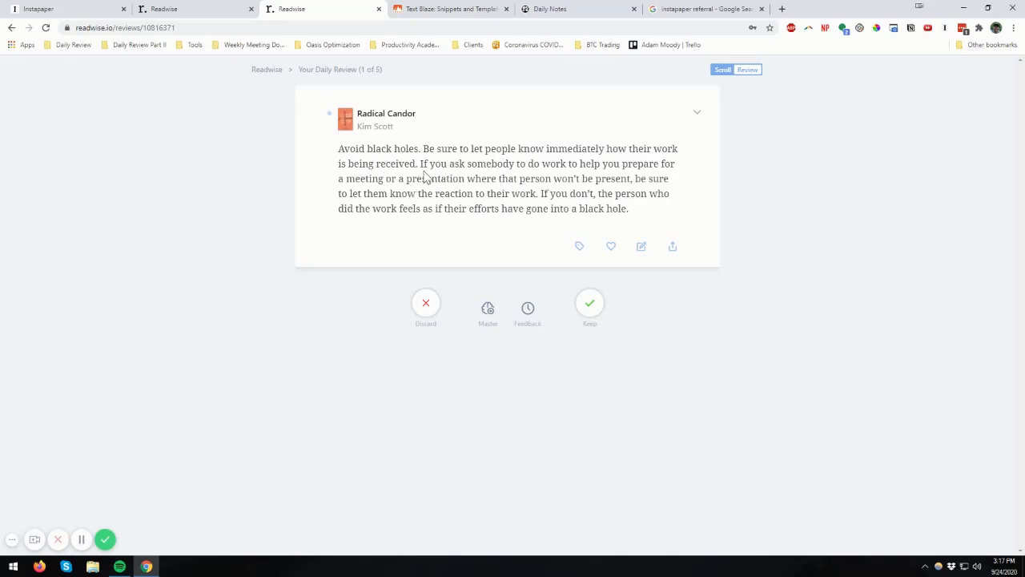
pyautogui.moveTo(422, 148); pyautogui.dragTo(629, 213)
pyautogui.click(481, 174)
pyautogui.moveTo(424, 150); pyautogui.dragTo(551, 178)
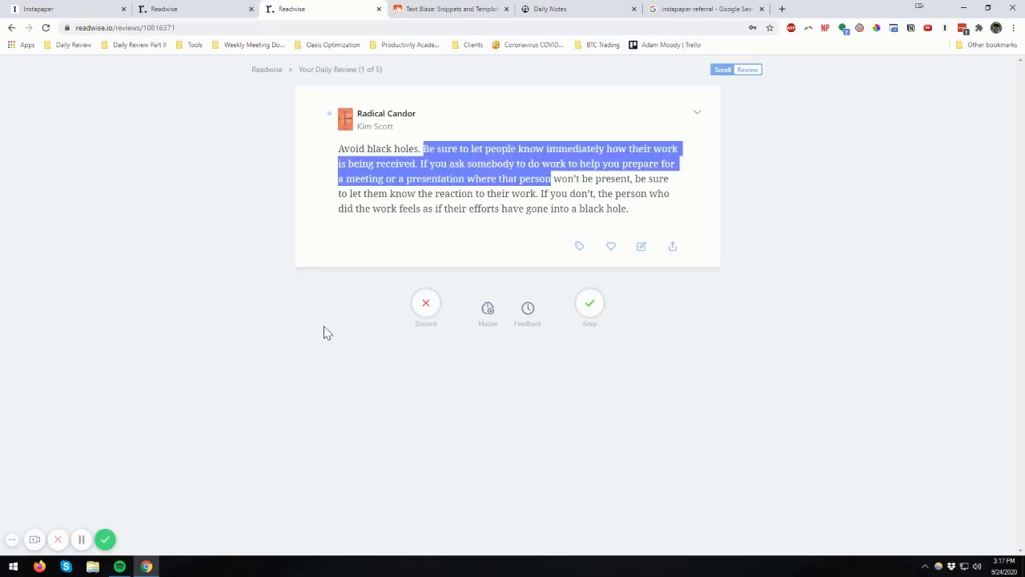
pyautogui.click(532, 197)
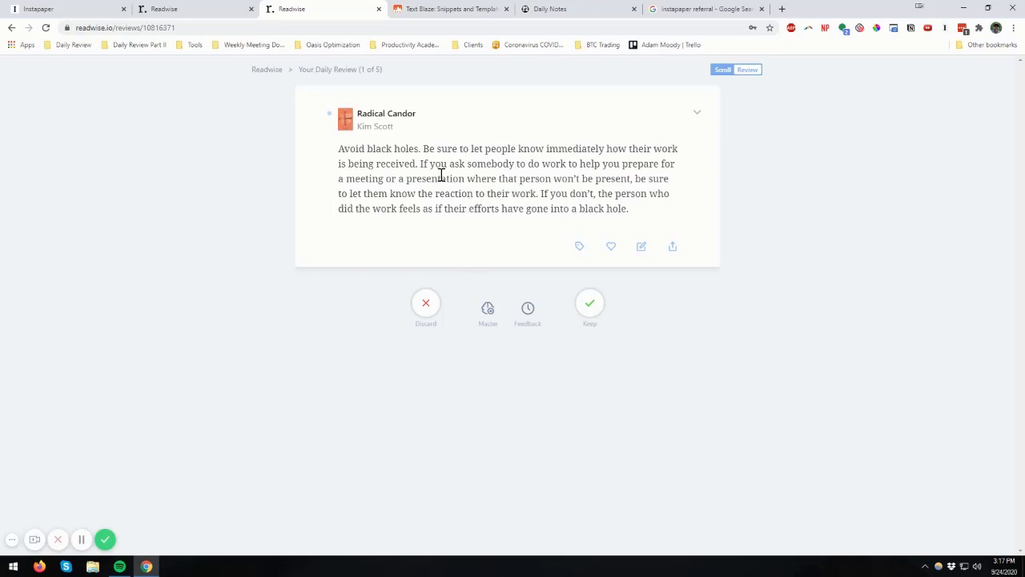
pyautogui.moveTo(387, 151); pyautogui.dragTo(653, 220)
pyautogui.click(595, 193)
pyautogui.moveTo(535, 177); pyautogui.dragTo(381, 178)
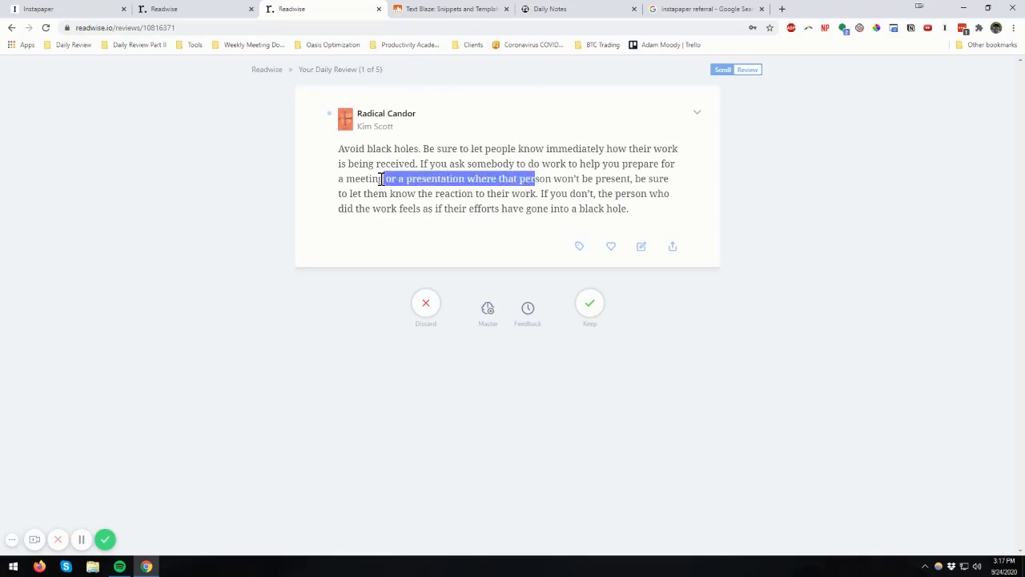
pyautogui.click(384, 180)
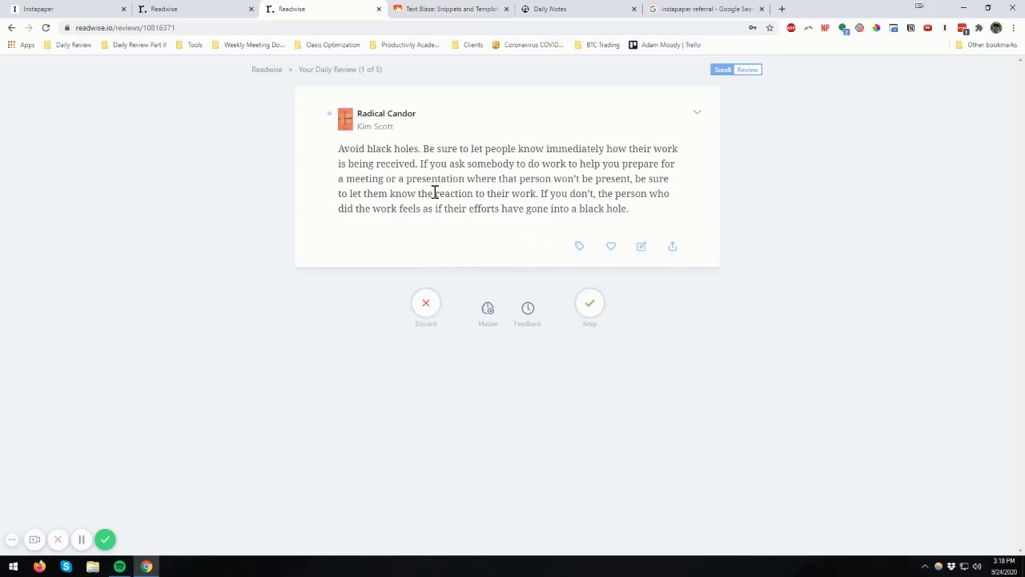
# - Move between the Readwise tabs and scroll the dashboard, ending on Email preferences (every 7 days, 5:00am)
pyautogui.click(189, 11)
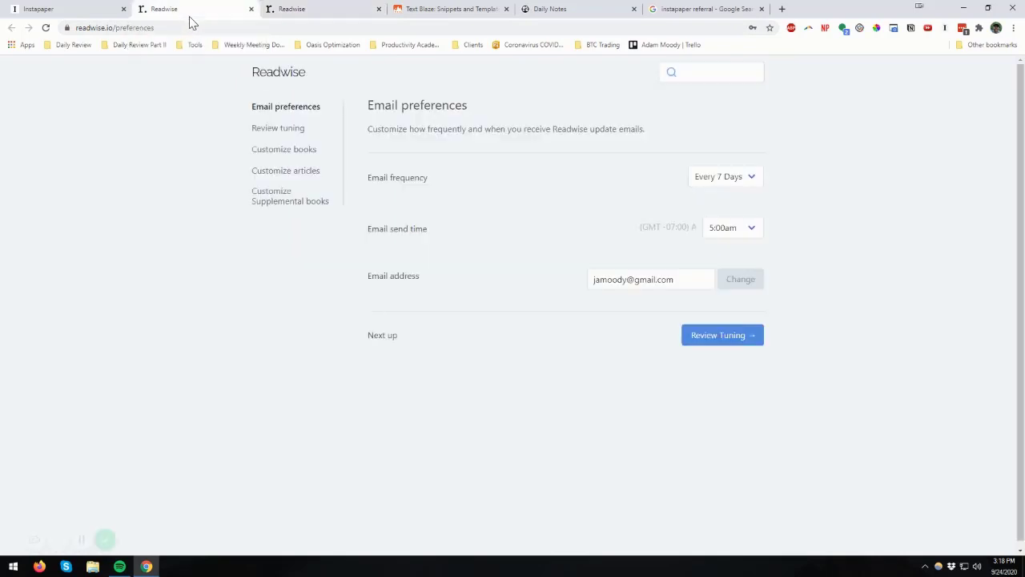
pyautogui.click(80, 539)
pyautogui.click(81, 539)
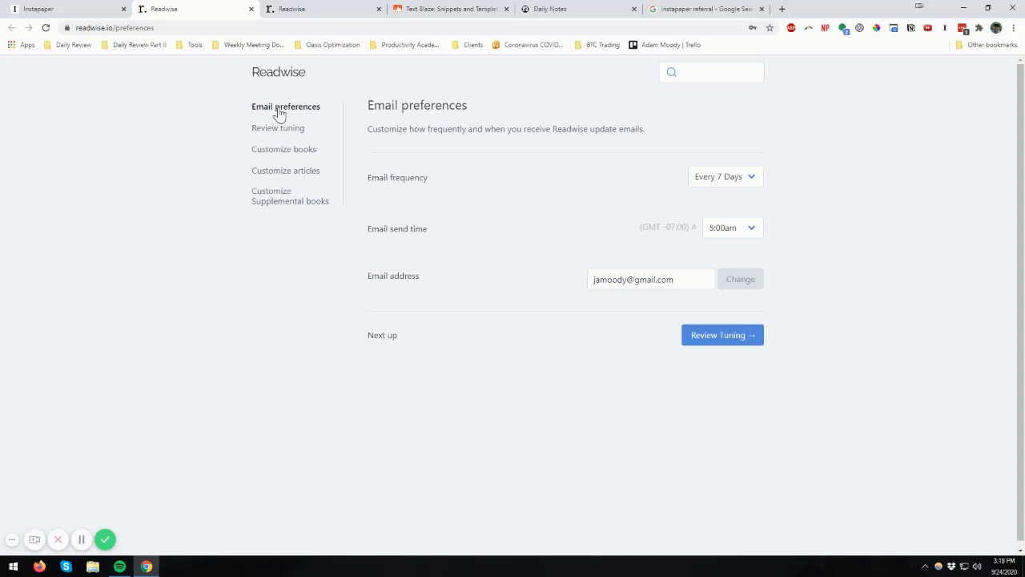
pyautogui.click(336, 16)
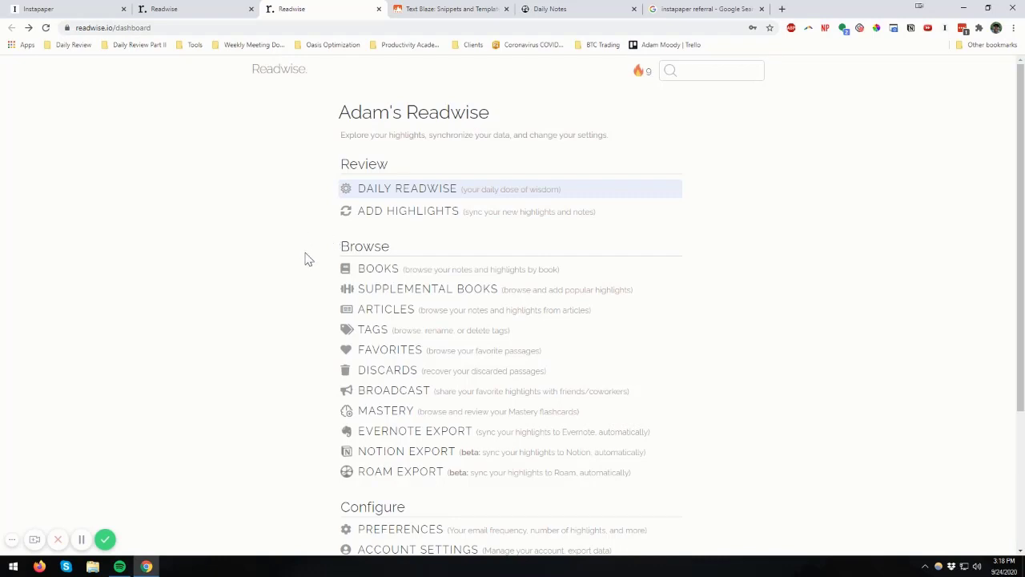
pyautogui.scroll(-1, 308, 259)
pyautogui.scroll(1, 309, 259)
pyautogui.scroll(-2, 392, 330)
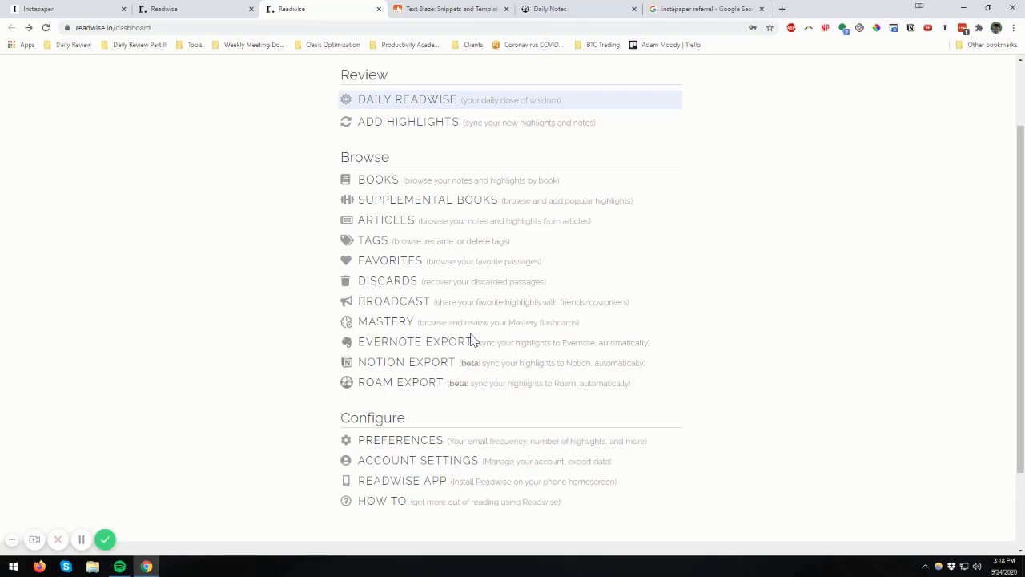
pyautogui.scroll(-2, 473, 340)
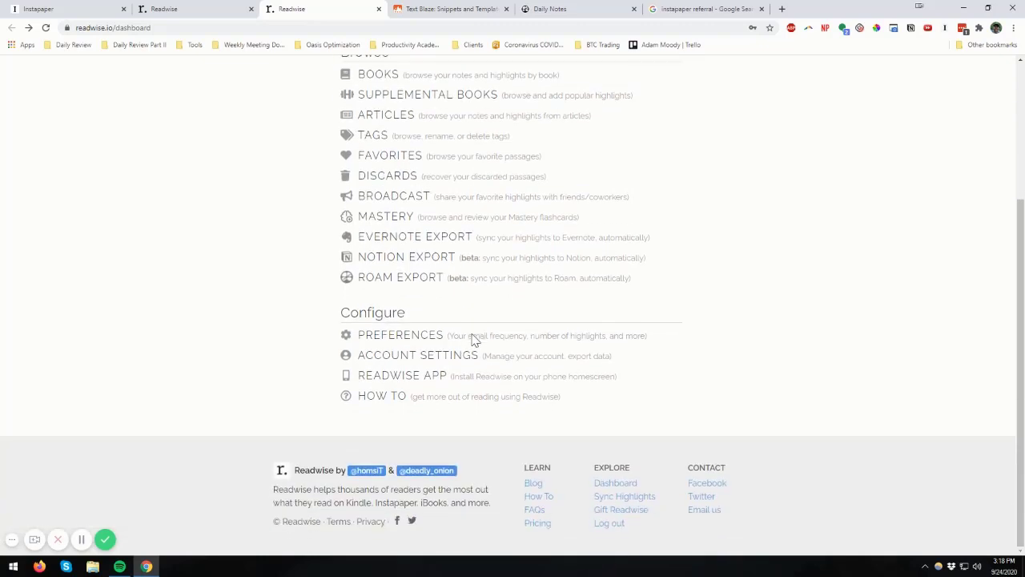
pyautogui.click(215, 16)
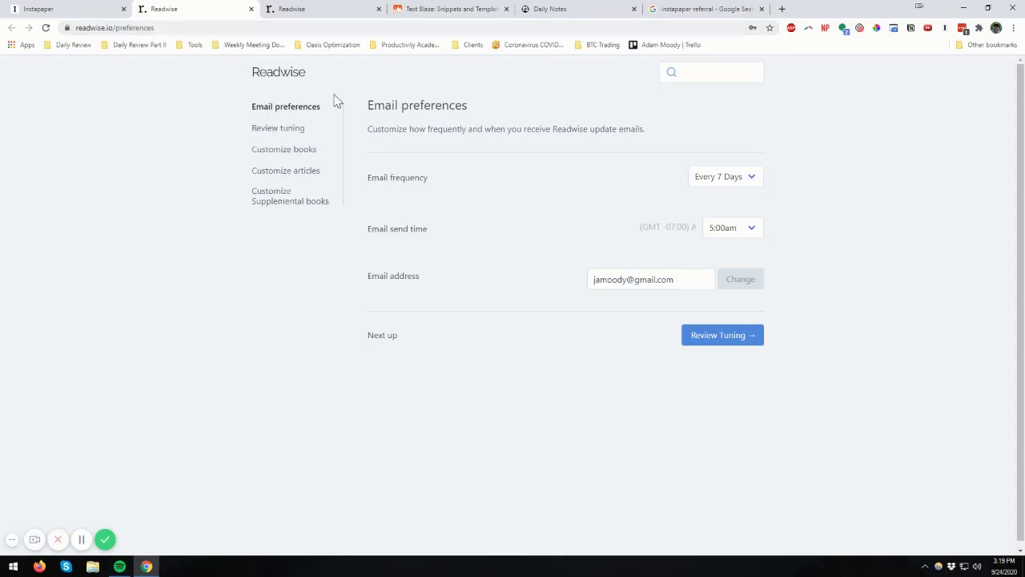
# - Go to the Roam Export Preferences page and read its heading and Highlights header description
pyautogui.hotkey('ctrl', 'Tab')
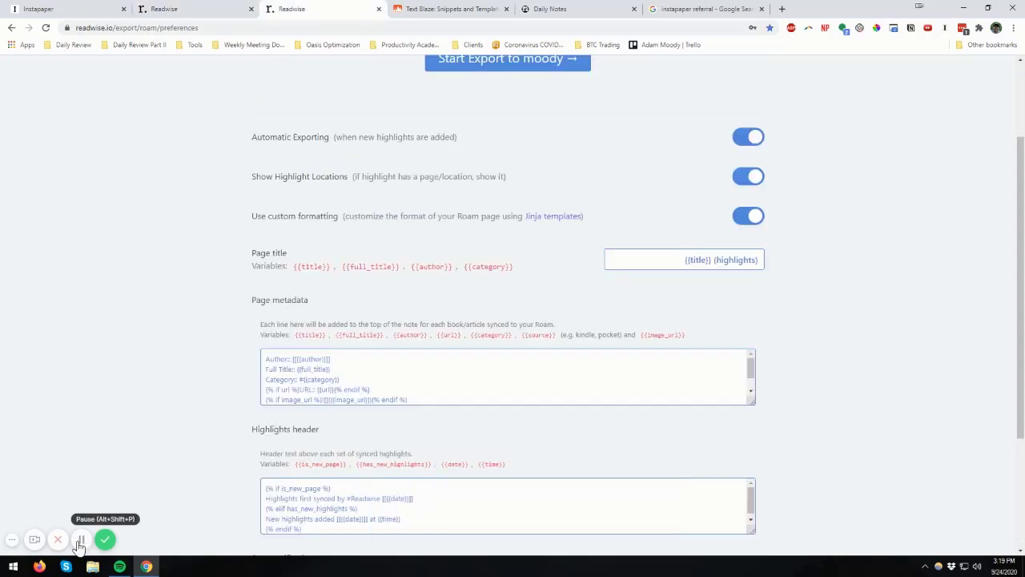
pyautogui.scroll(2, 183, 268)
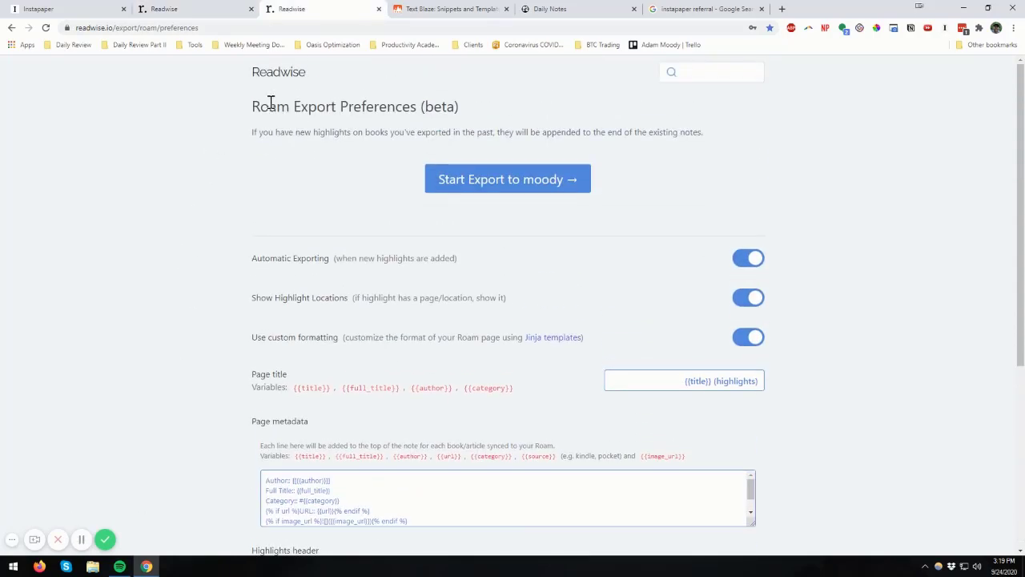
pyautogui.moveTo(252, 106); pyautogui.dragTo(425, 106)
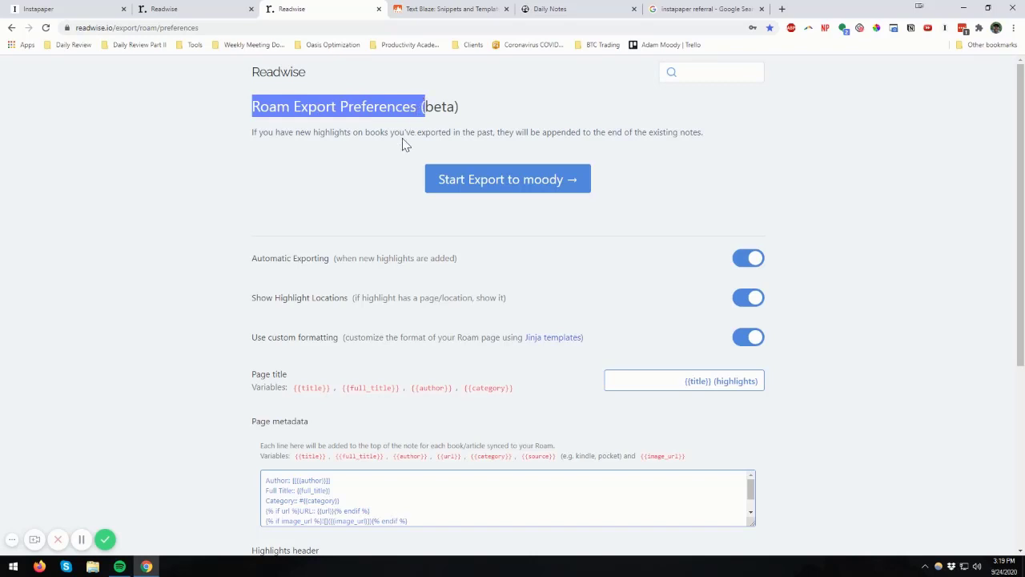
pyautogui.scroll(-3, 847, 310)
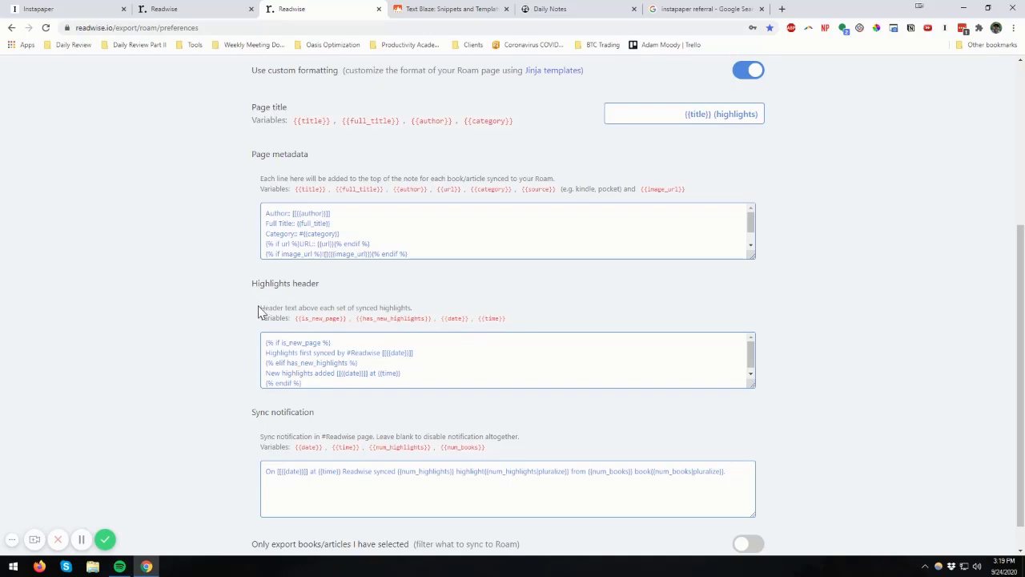
pyautogui.moveTo(270, 309); pyautogui.dragTo(418, 314)
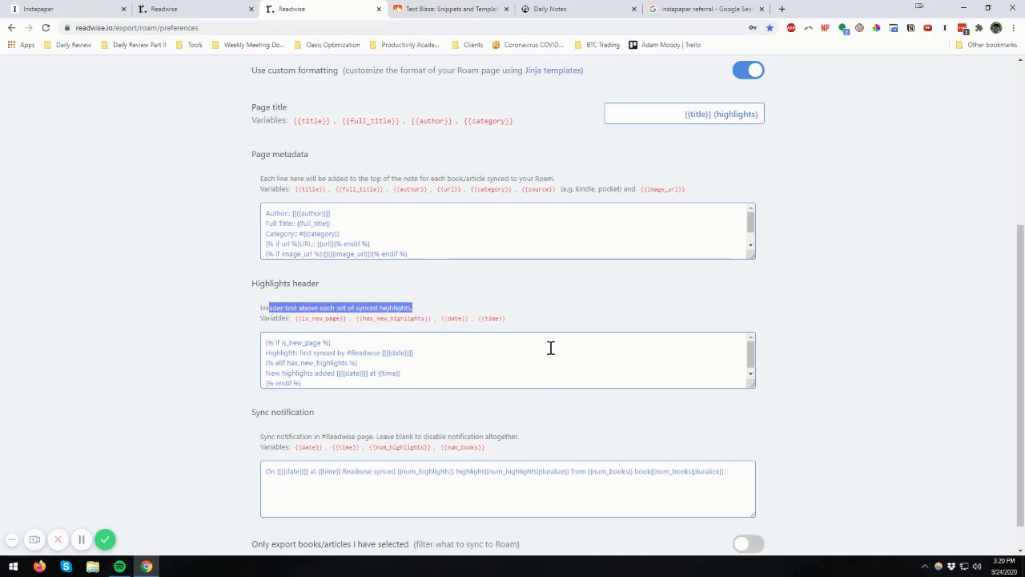
pyautogui.scroll(-1, 551, 348)
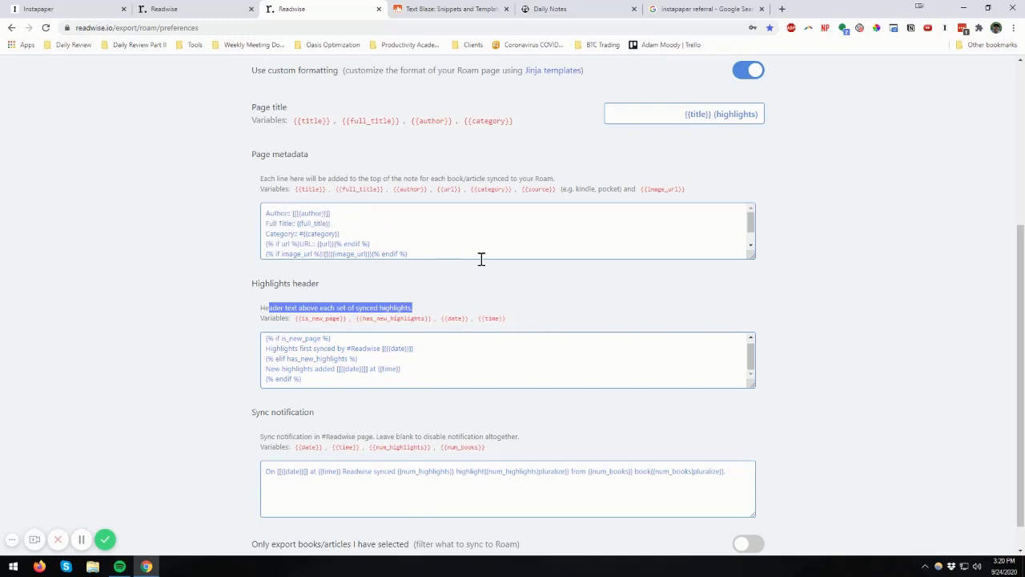
# - Enlarge the Page metadata template box and inspect its Tags:: and Status:: #INBOX lines
pyautogui.moveTo(751, 254); pyautogui.dragTo(756, 337)
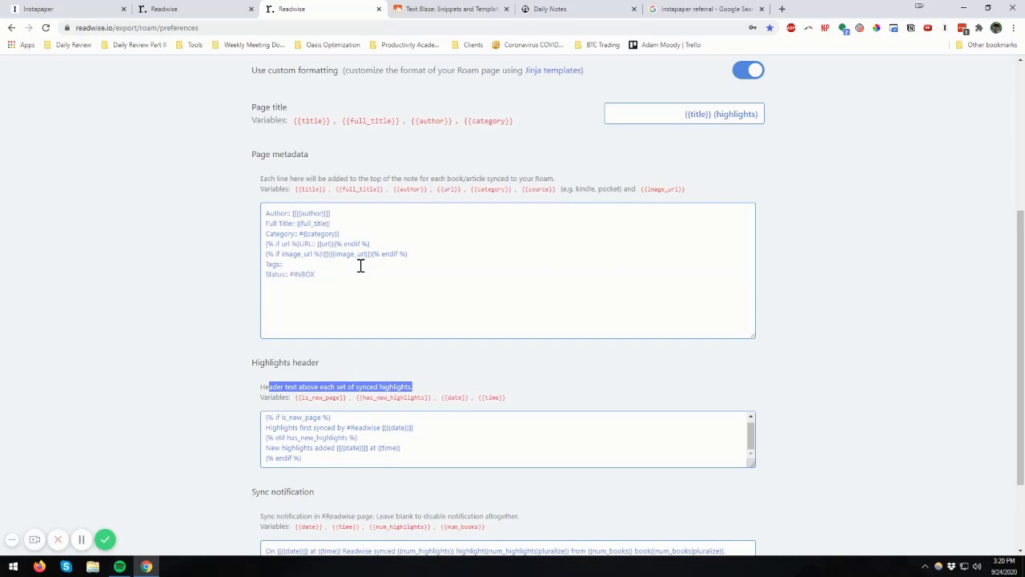
pyautogui.moveTo(262, 264); pyautogui.dragTo(255, 214)
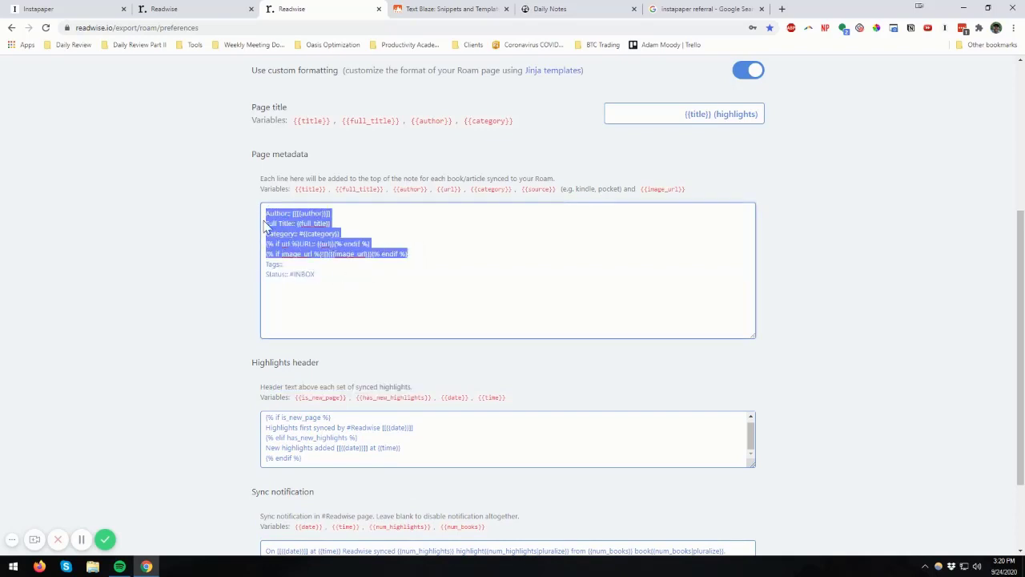
pyautogui.click(332, 267)
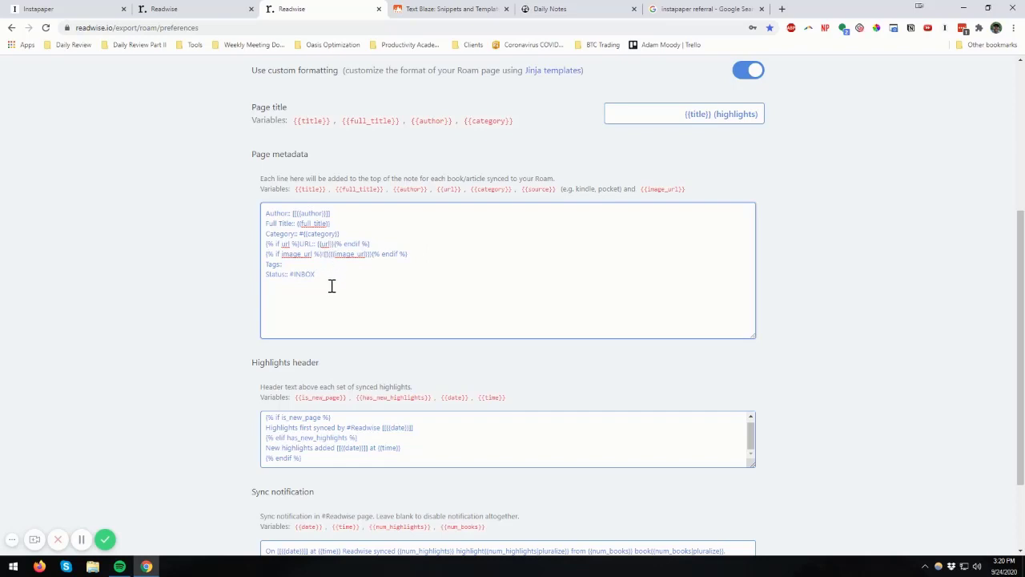
pyautogui.click(329, 274)
pyautogui.scroll(-1, 329, 274)
pyautogui.scroll(2, 329, 275)
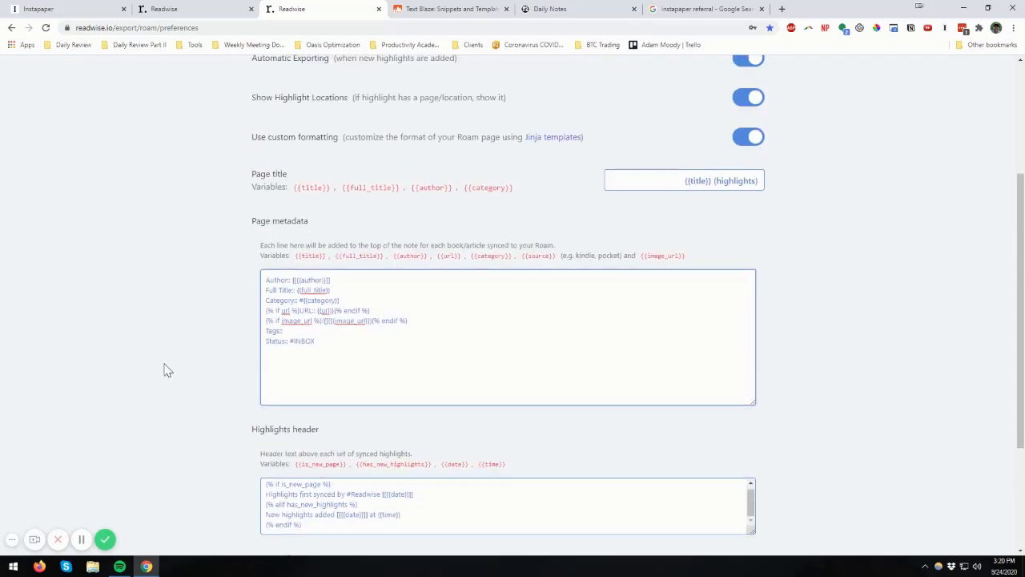
# - Scroll the Readwise dashboard, then switch to Roam's empty September 24th, 2020 Daily Notes page
pyautogui.click(81, 539)
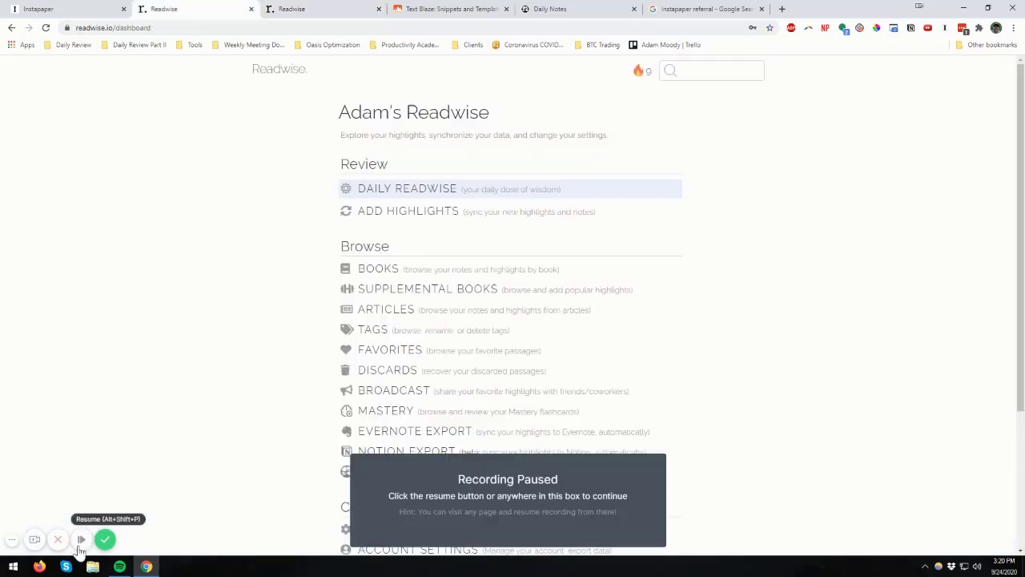
pyautogui.click(81, 539)
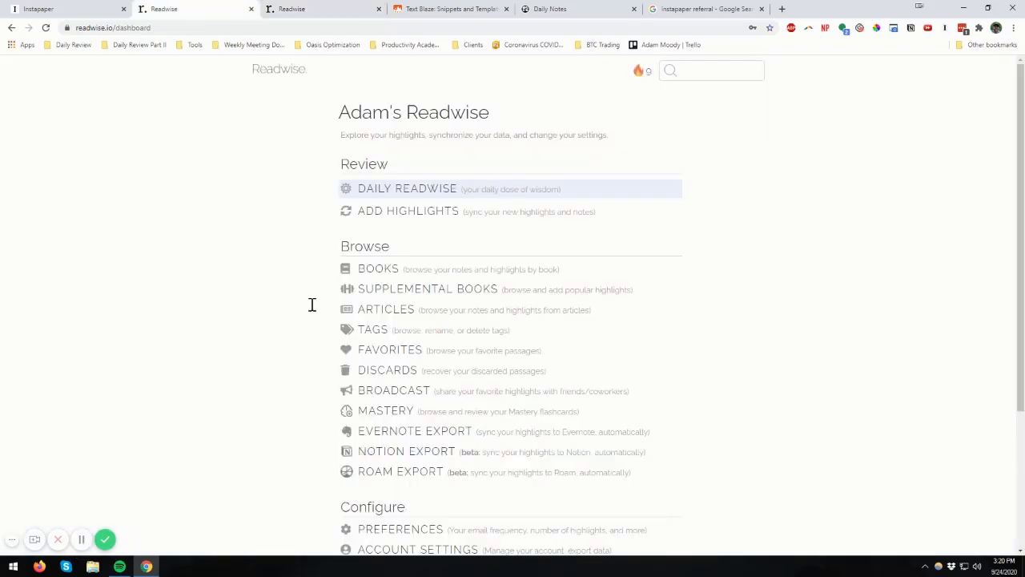
pyautogui.scroll(-3, 364, 329)
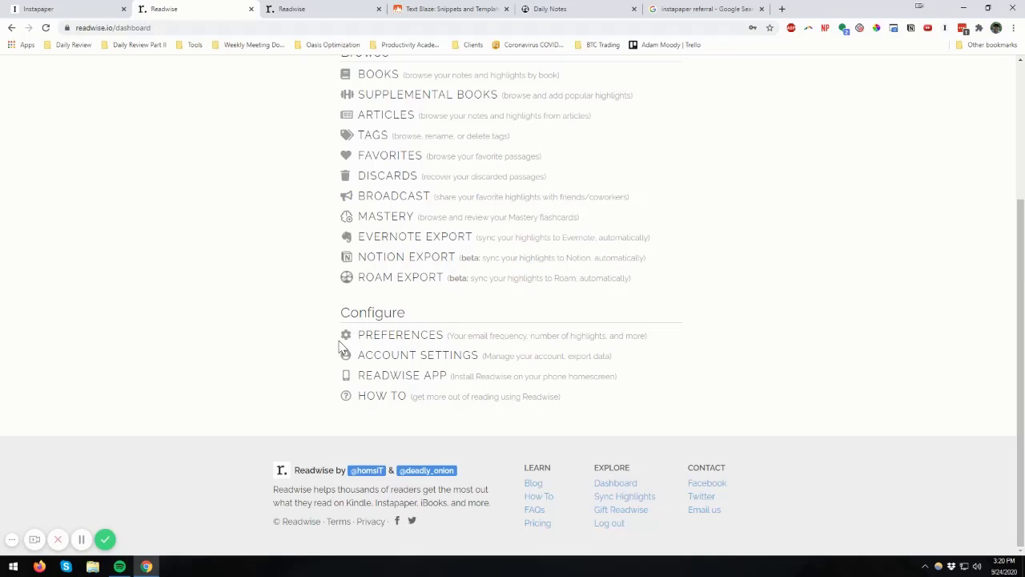
pyautogui.scroll(3, 341, 337)
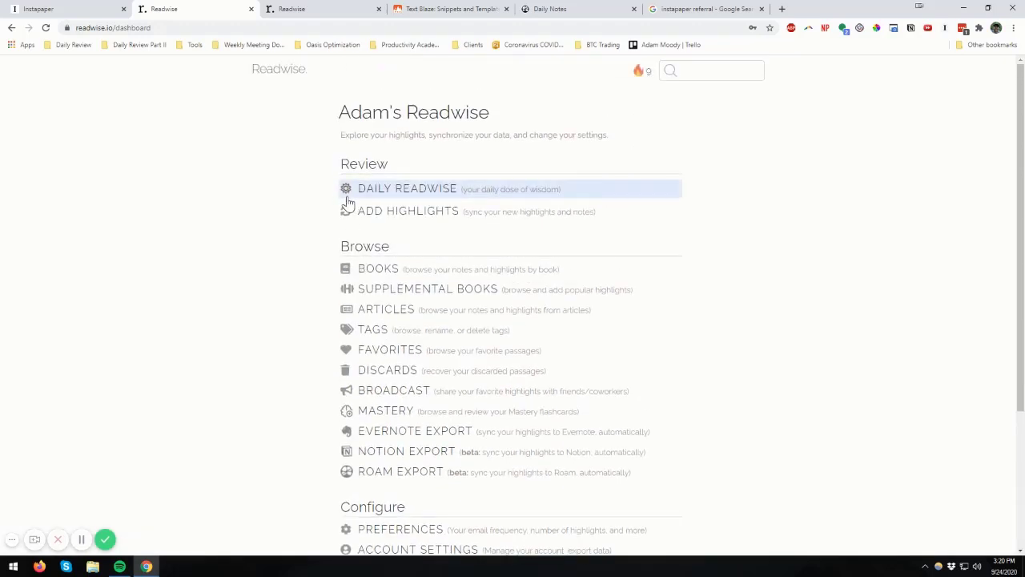
pyautogui.scroll(-3, 304, 259)
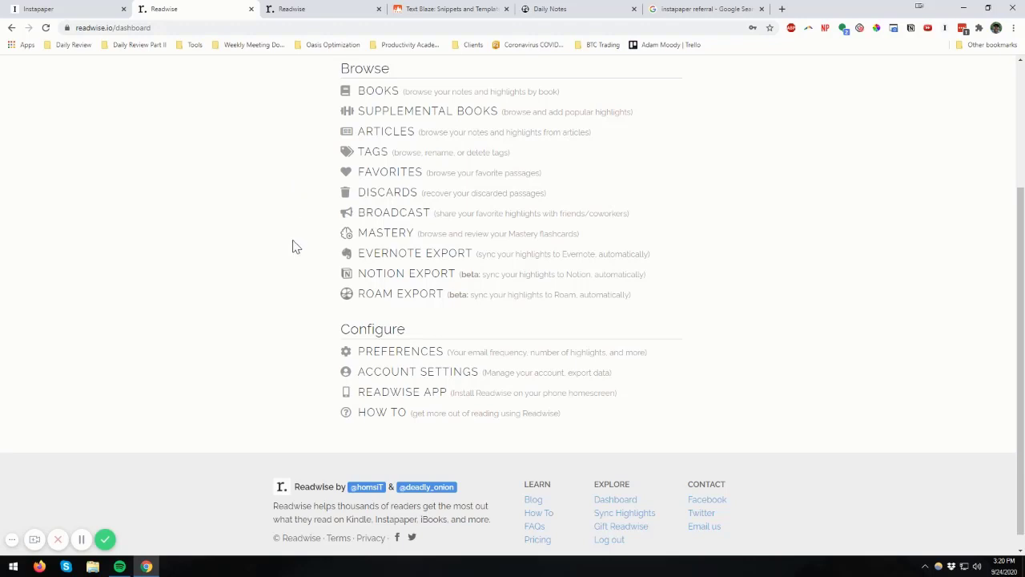
pyautogui.scroll(3, 281, 277)
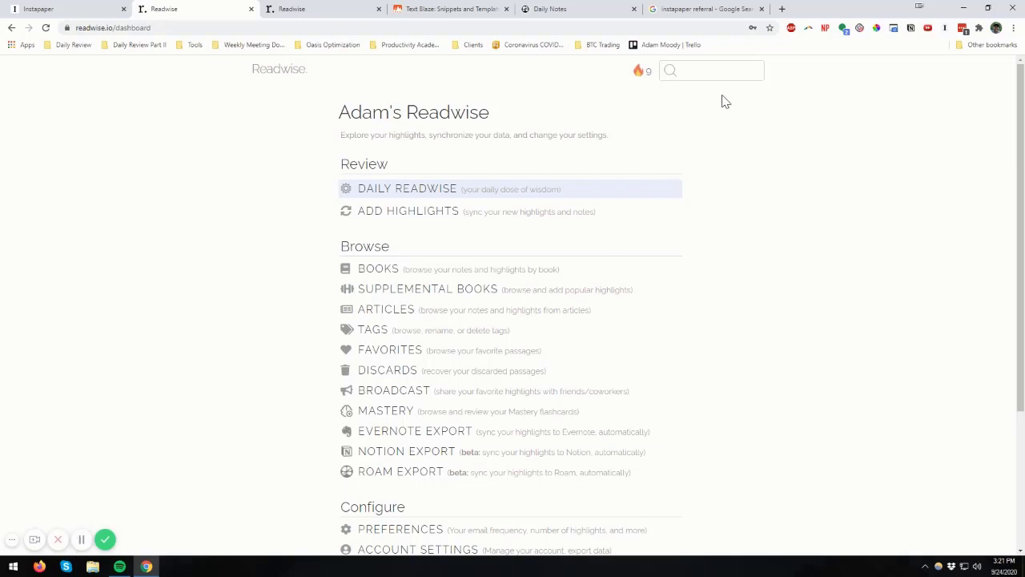
pyautogui.click(553, 9)
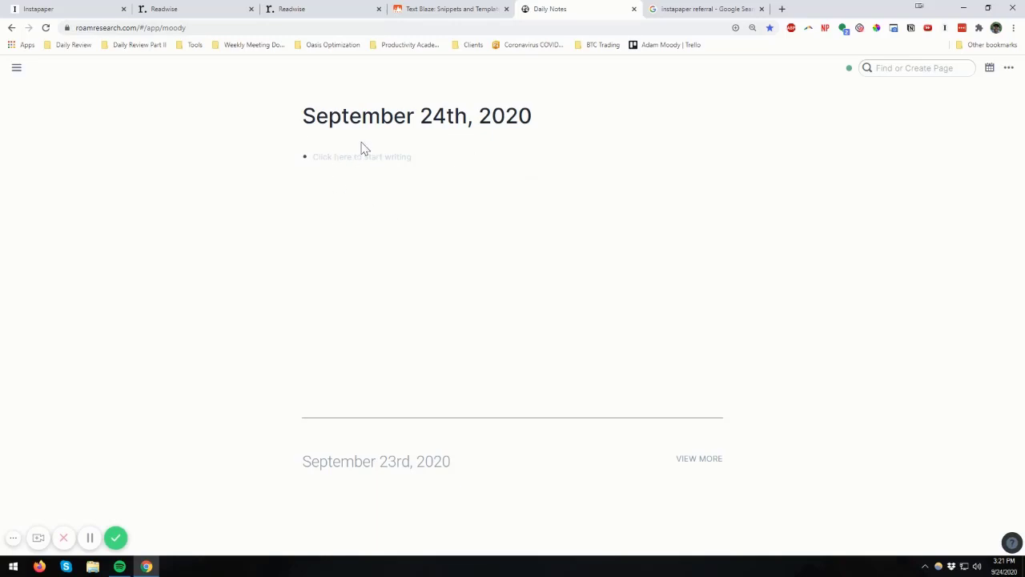
# - Open the INBOX page from the shortcuts in Roam's left sidebar
pyautogui.moveTo(16, 68)
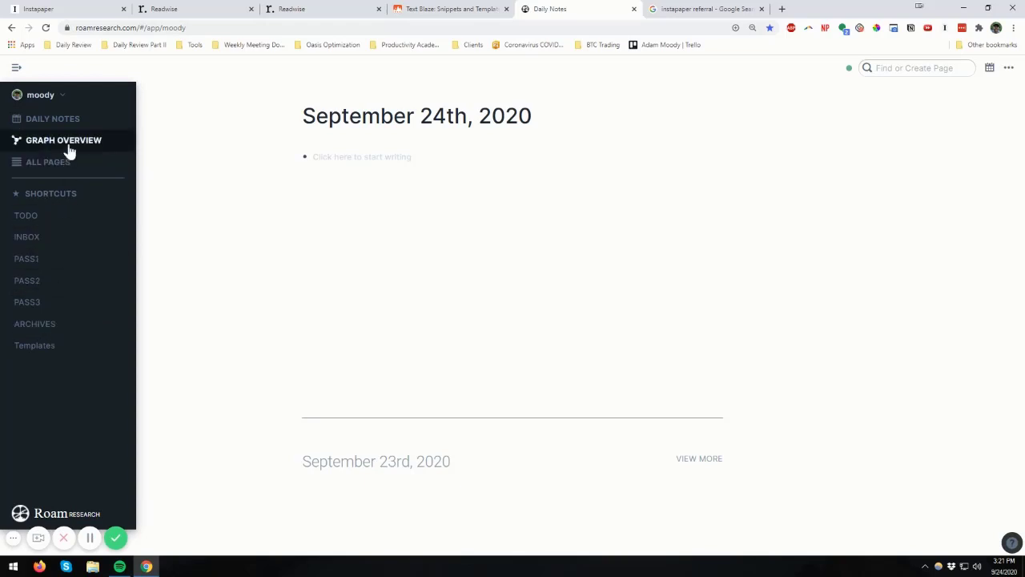
pyautogui.click(383, 154)
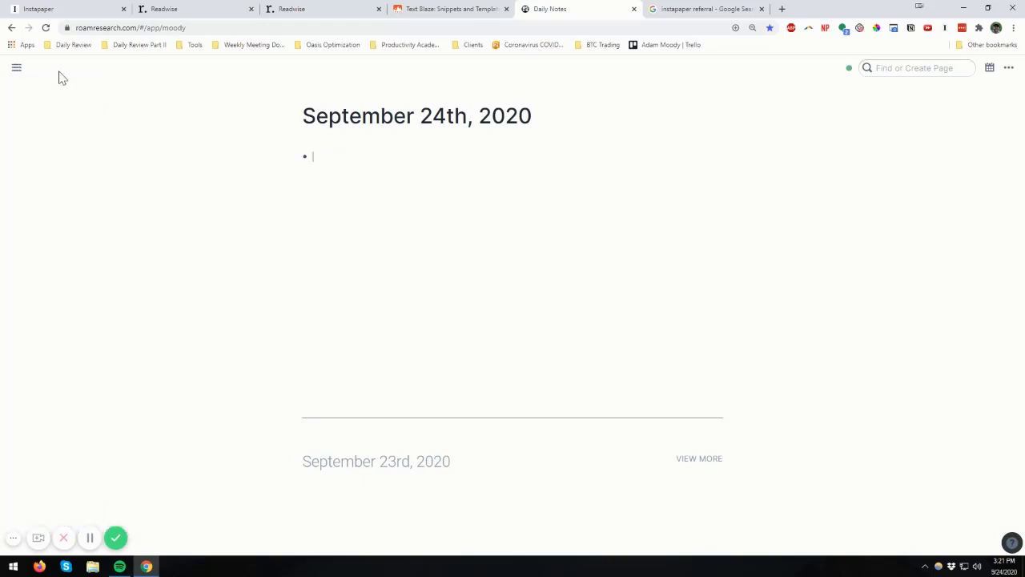
pyautogui.moveTo(16, 70)
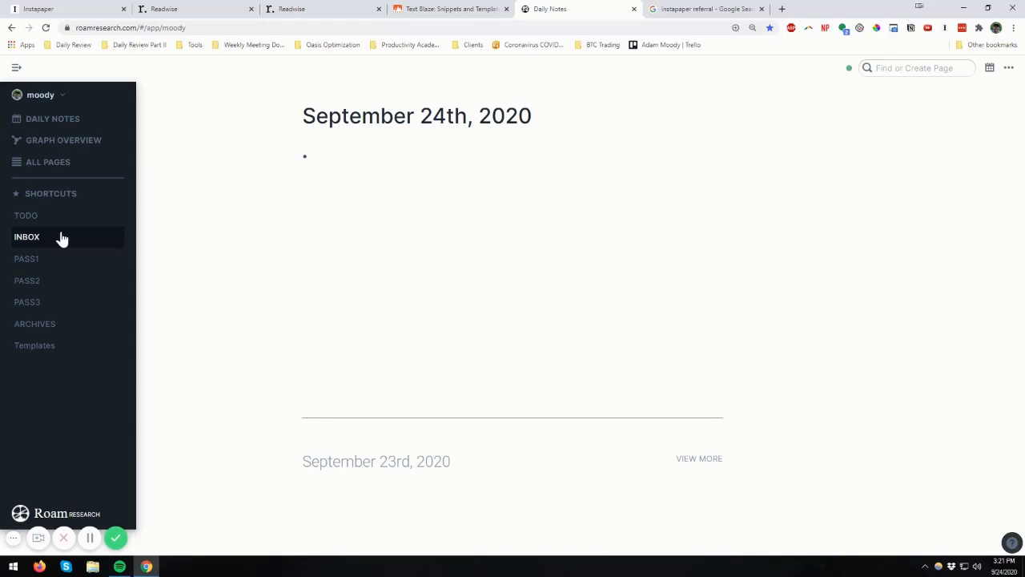
pyautogui.click(19, 237)
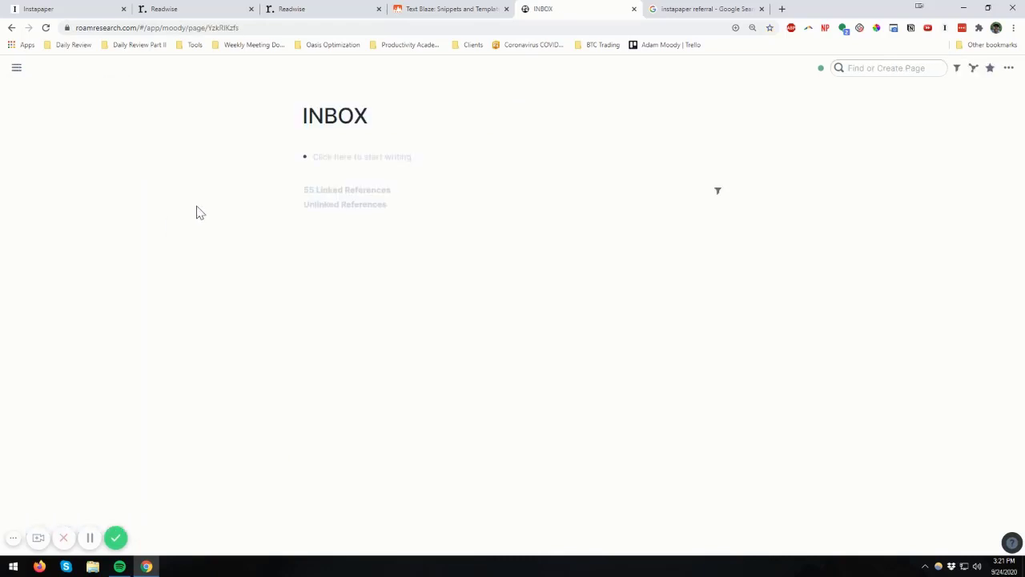
# - Expand INBOX's 55 linked references and scroll through the #INBOX-tagged articles
pyautogui.click(333, 160)
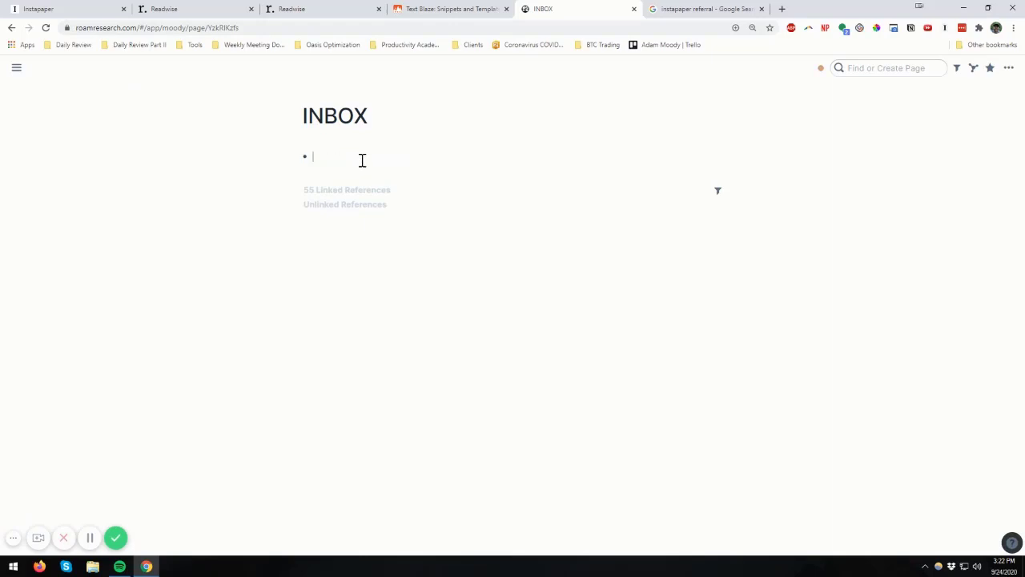
pyautogui.click(297, 192)
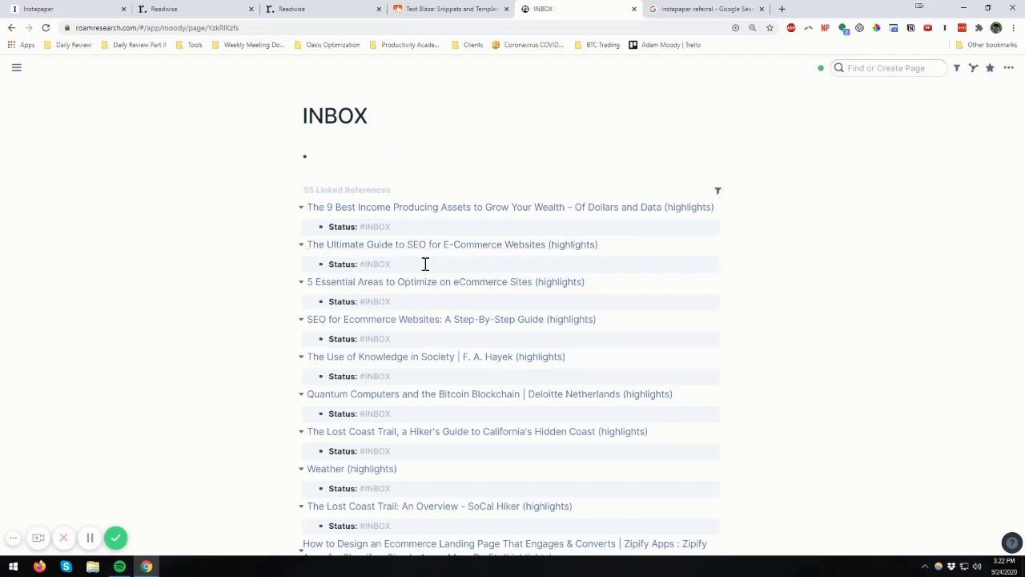
pyautogui.scroll(-5, 423, 292)
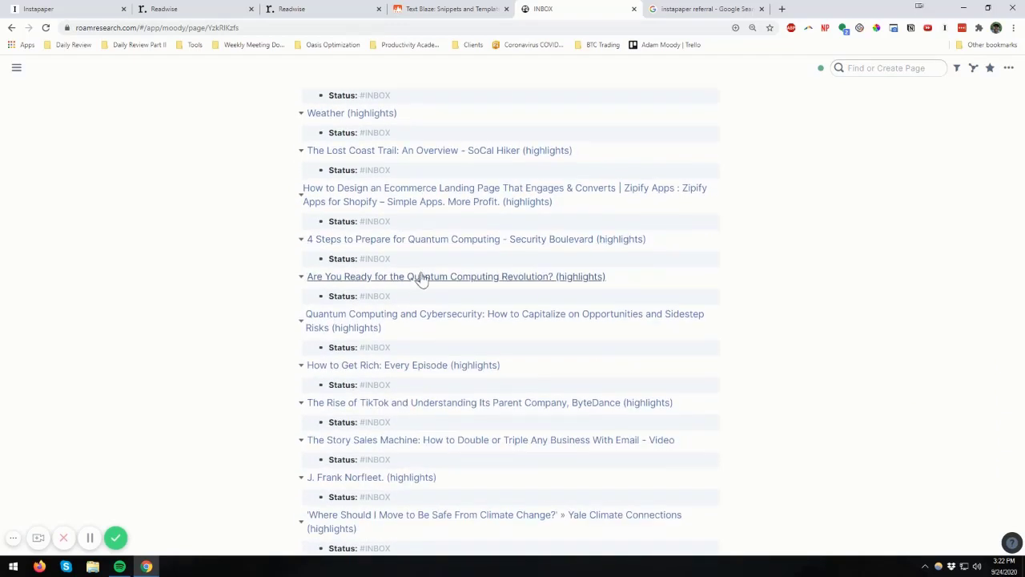
pyautogui.scroll(-1, 422, 276)
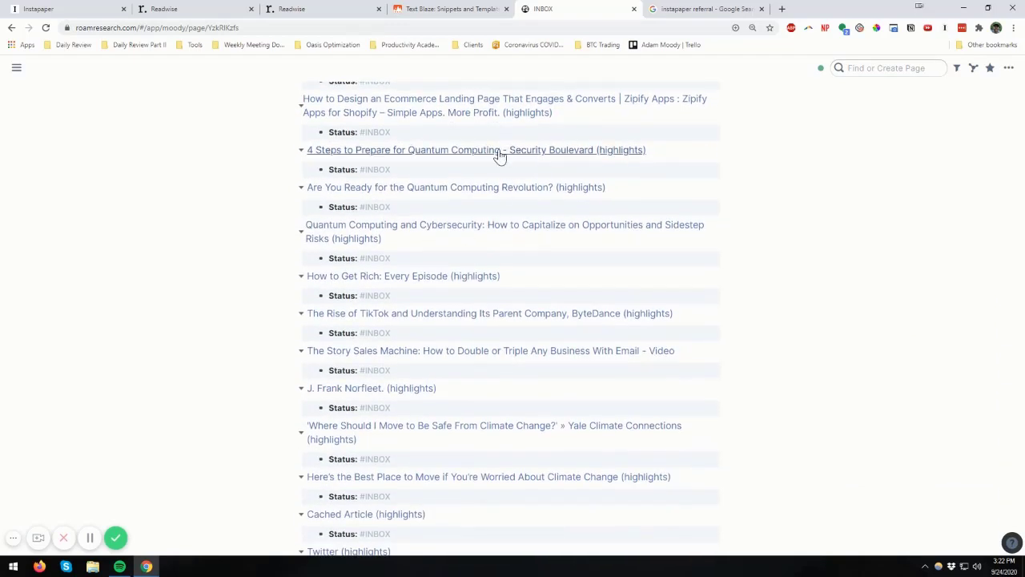
# - Open the 4 Steps to Prepare for Quantum Computing highlights page and inspect its title and Tags metadata
pyautogui.click(362, 153)
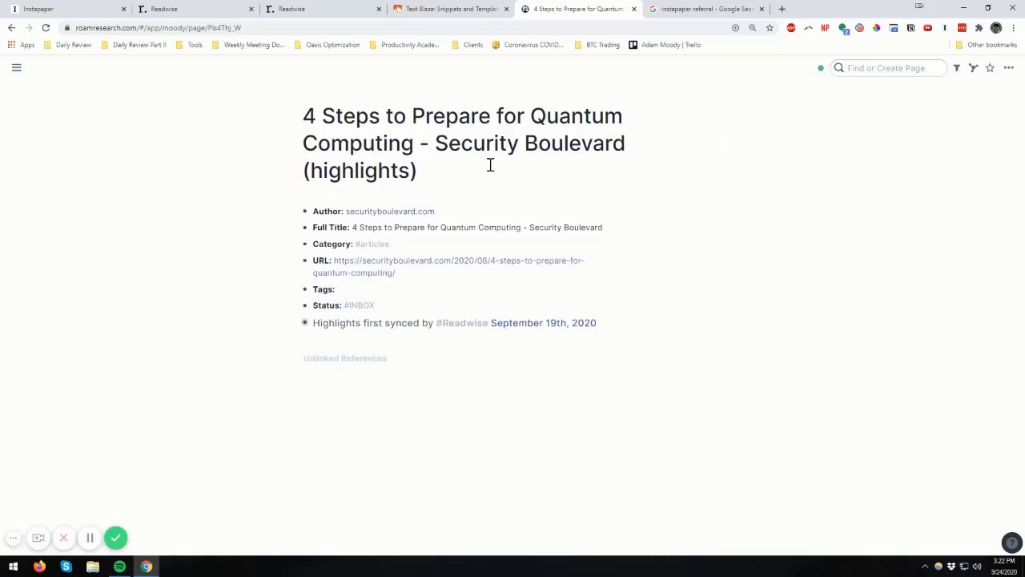
pyautogui.moveTo(435, 144); pyautogui.dragTo(583, 144)
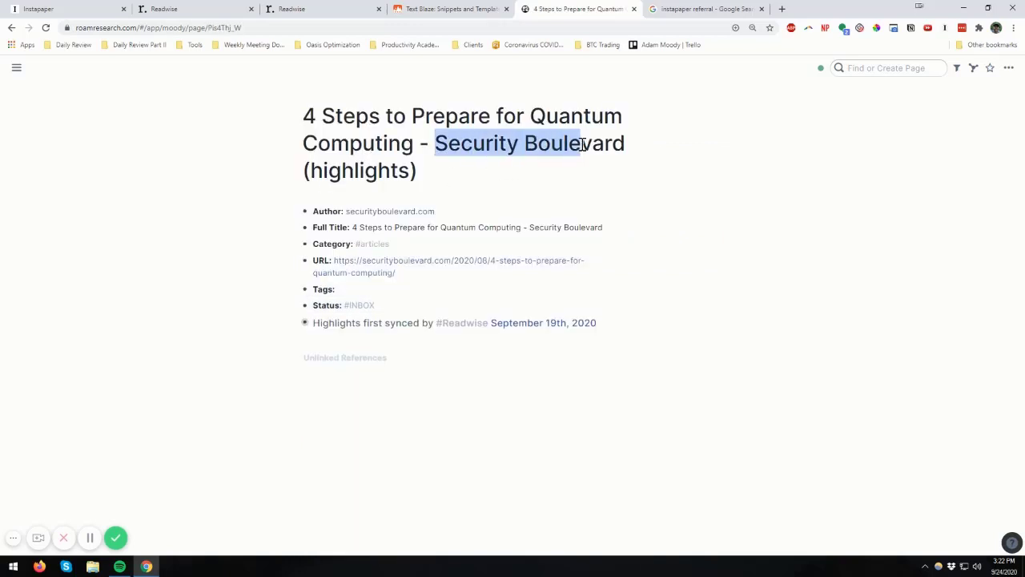
pyautogui.click(396, 170)
pyautogui.moveTo(411, 170); pyautogui.dragTo(310, 169)
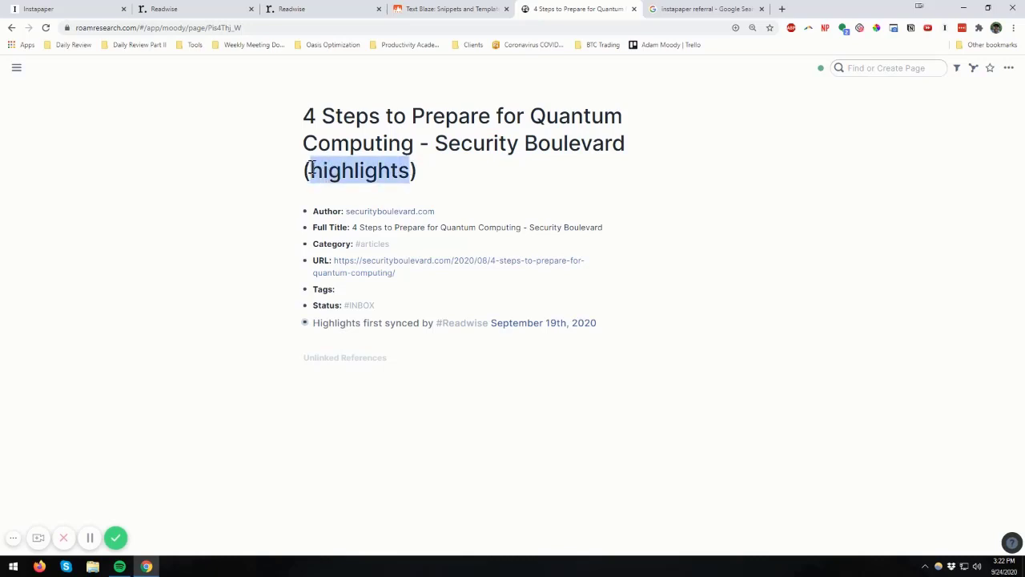
pyautogui.click(430, 170)
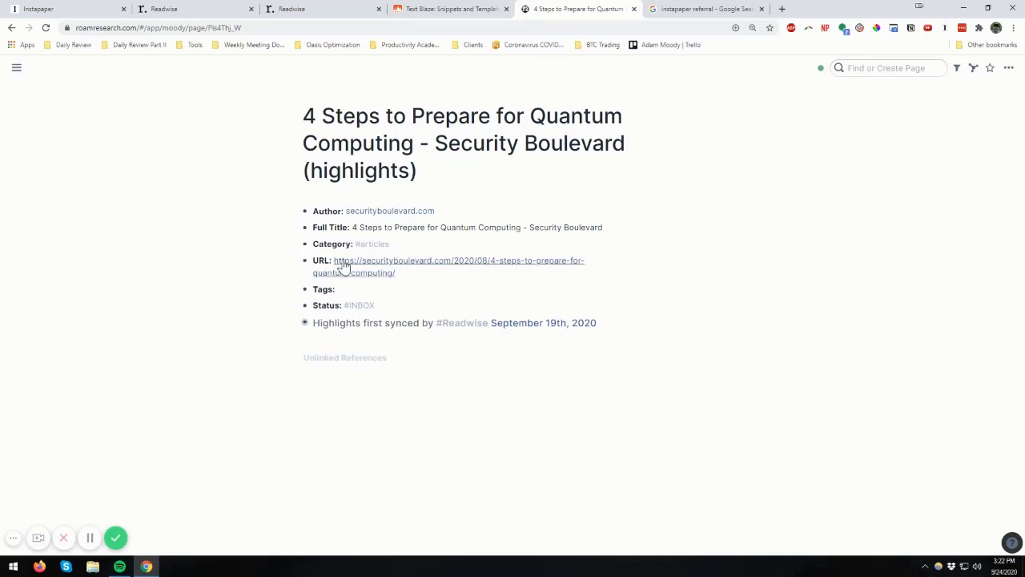
pyautogui.click(352, 291)
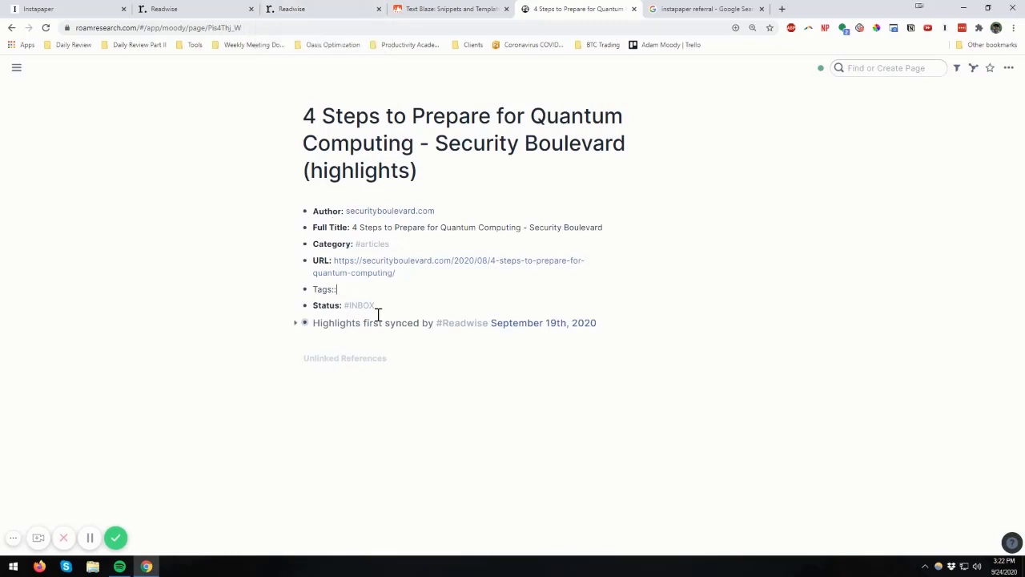
# - Compare the page with Readwise's Status:: #INBOX template line, then return to the article page
pyautogui.click(309, 16)
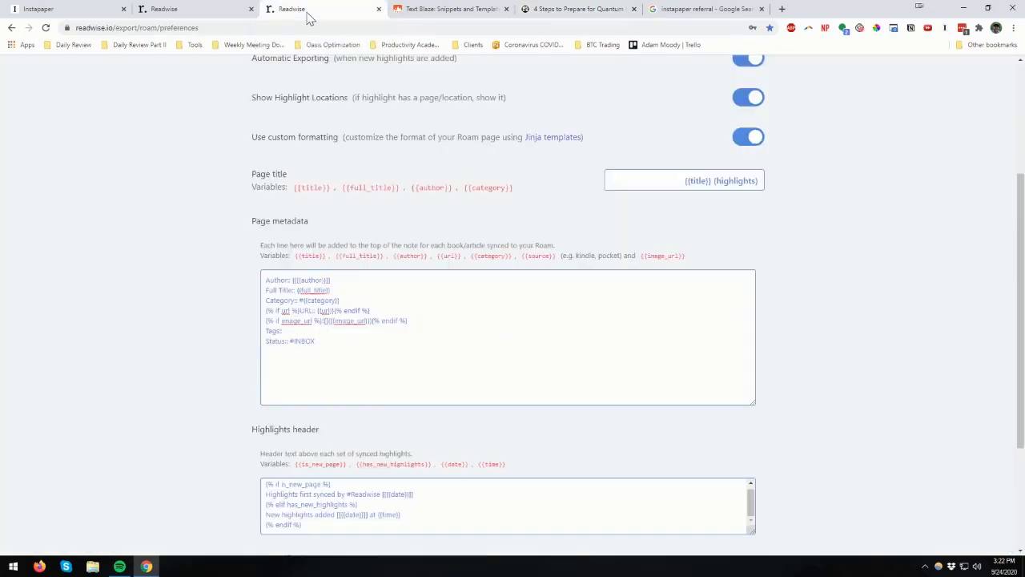
pyautogui.moveTo(334, 343); pyautogui.dragTo(247, 346)
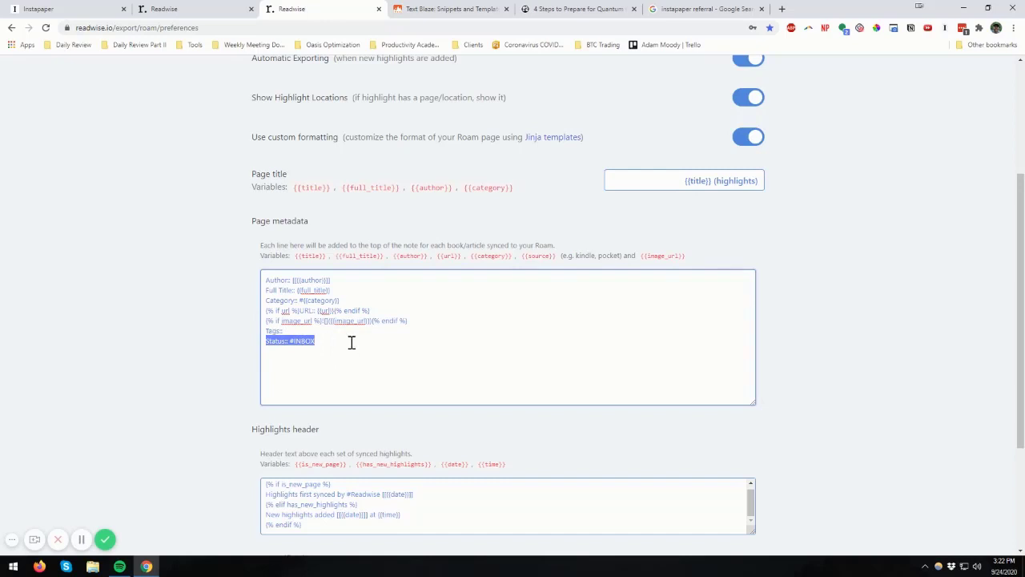
pyautogui.click(550, 9)
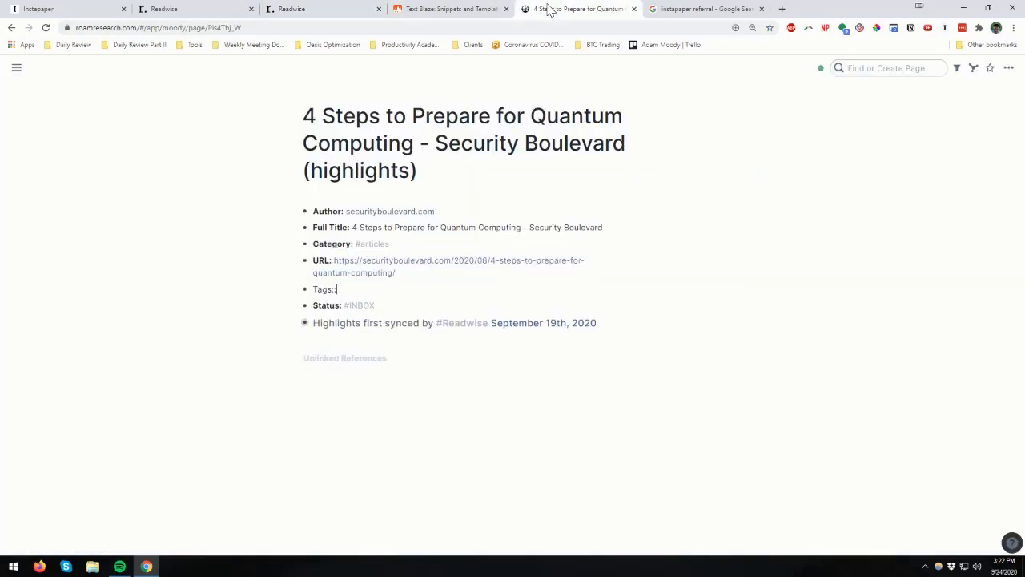
pyautogui.click(92, 538)
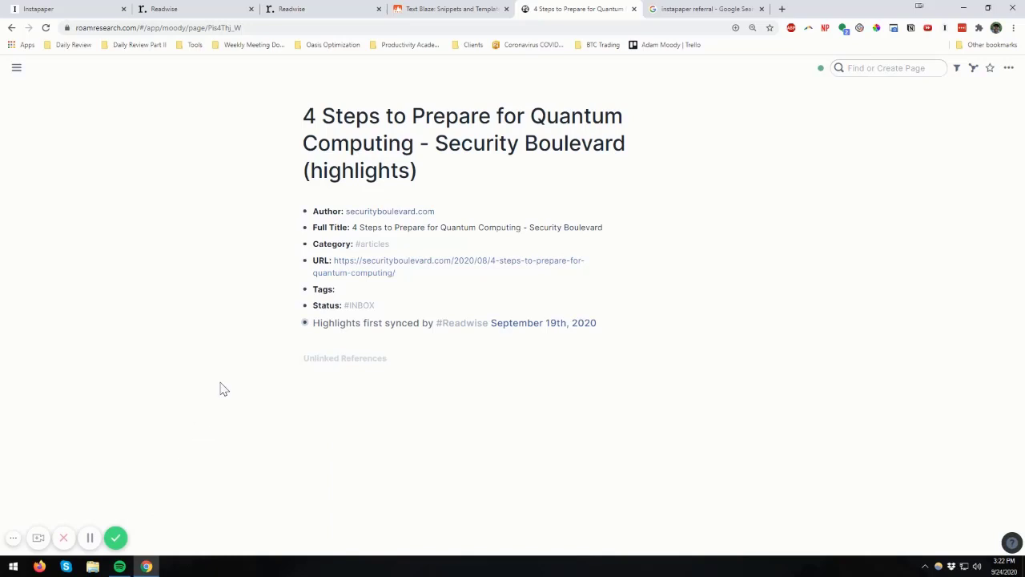
# - Expand the synced highlights and bold 'Cybercriminals are likely hoarding encrypted data' in the first one
pyautogui.click(296, 324)
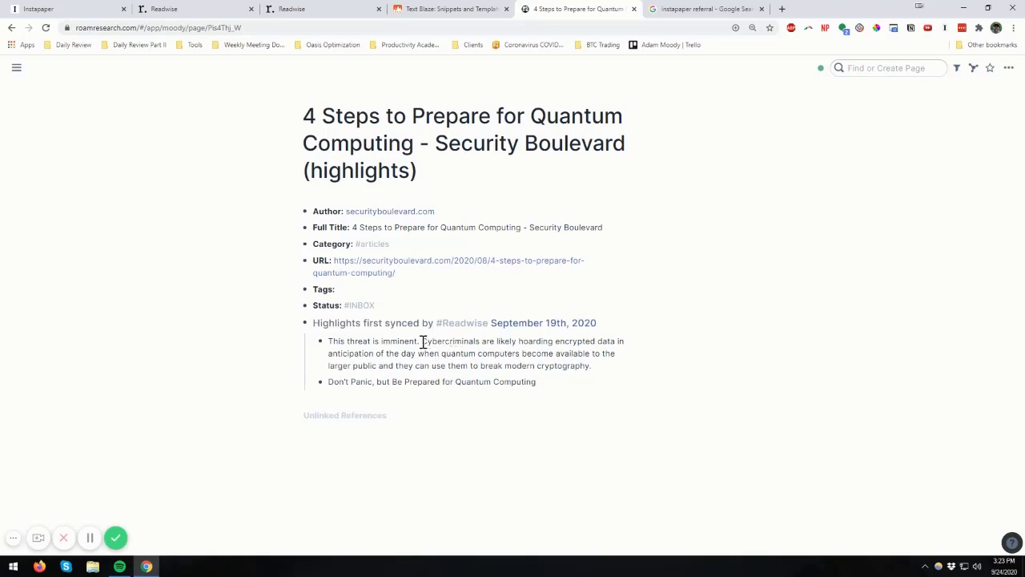
pyautogui.moveTo(422, 342); pyautogui.dragTo(614, 340)
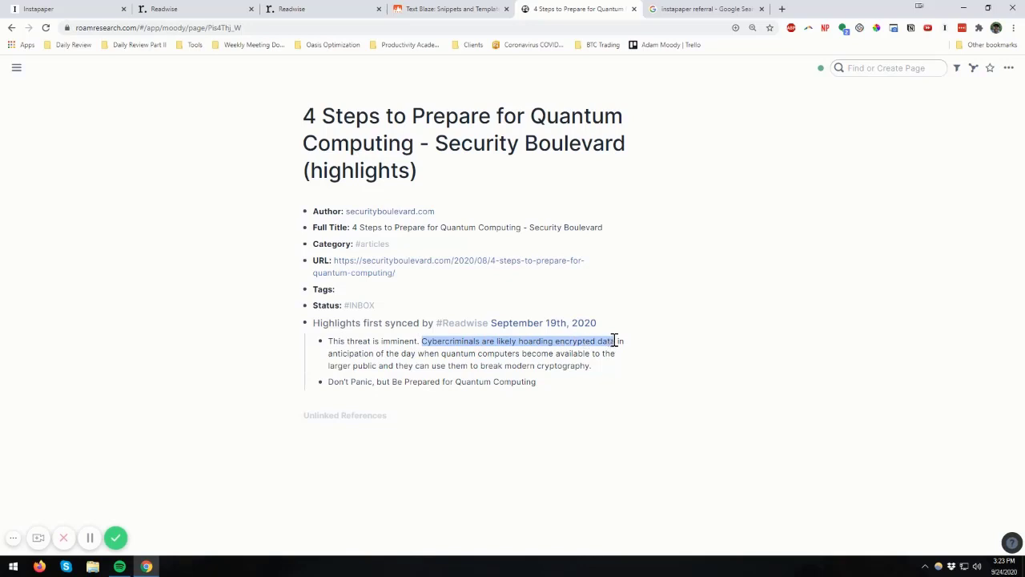
pyautogui.hotkey('ctrl', 'b')
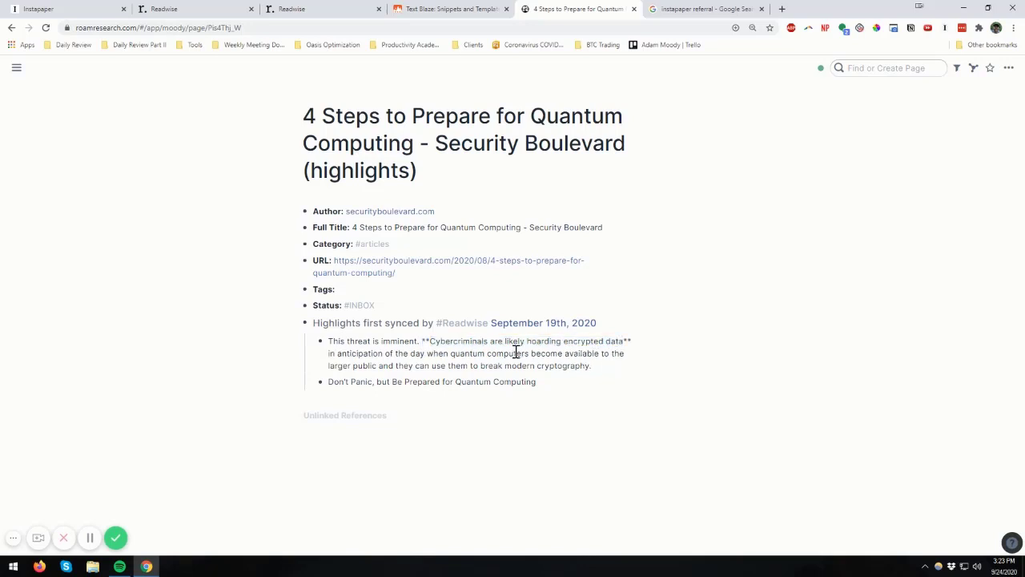
pyautogui.click(474, 383)
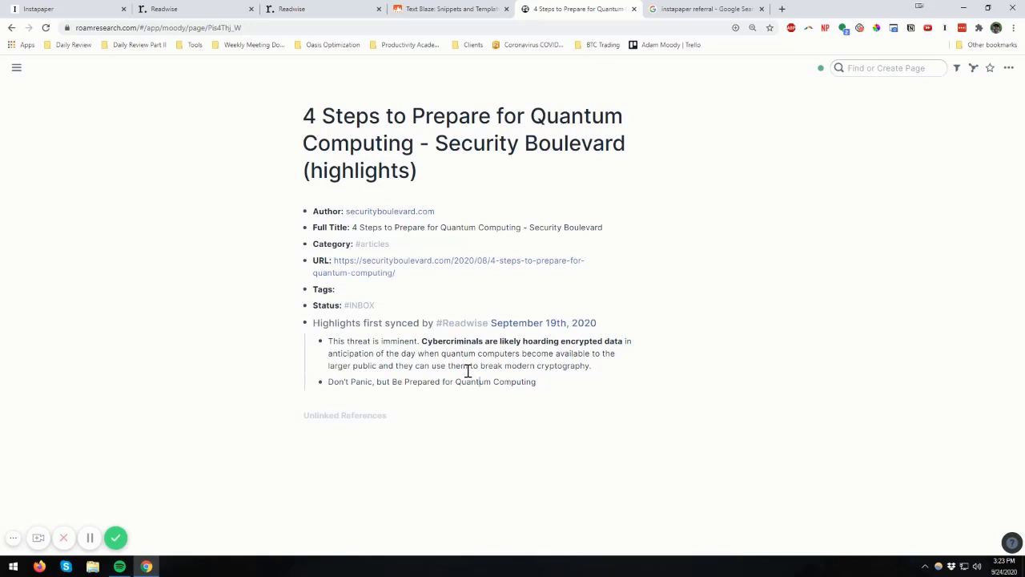
pyautogui.click(541, 382)
pyautogui.press('Return')
pyautogui.press('BackSpace')
# - Link 'Quantum Computing' in the Don't Panic highlight to its page, verify it, and come back
pyautogui.click(455, 382)
pyautogui.write('[[')
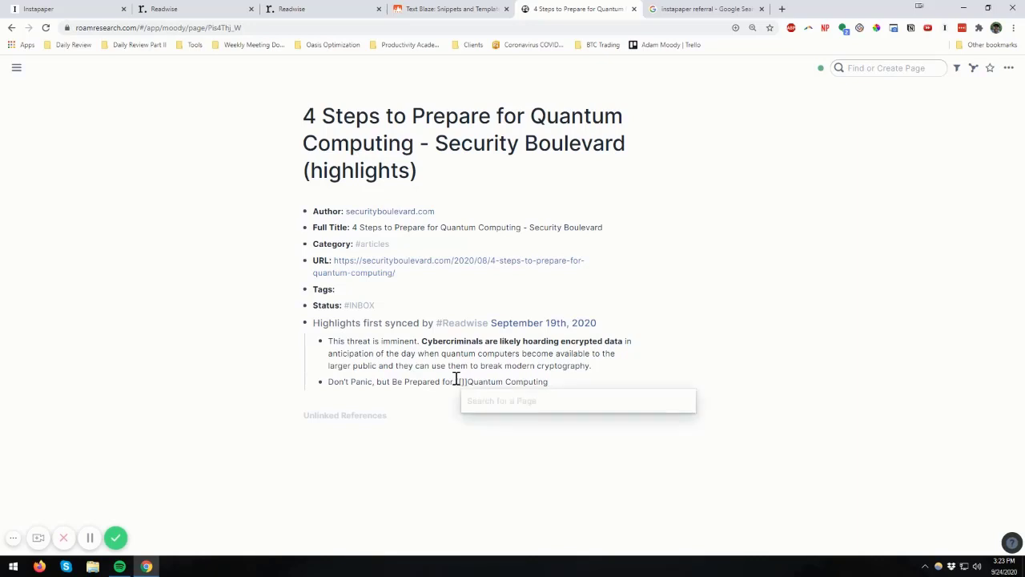
pyautogui.write('Quantu')
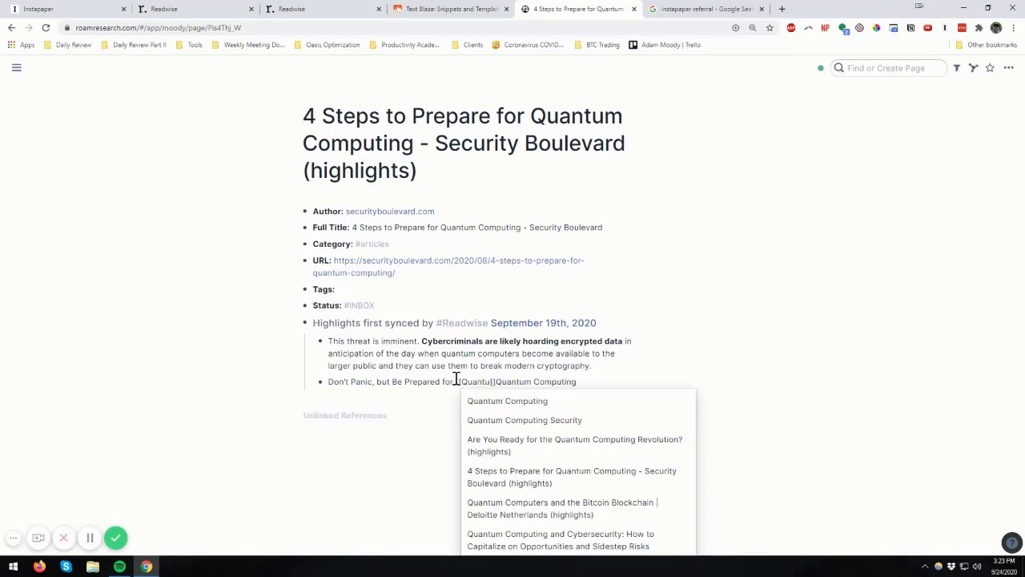
pyautogui.press('Return')
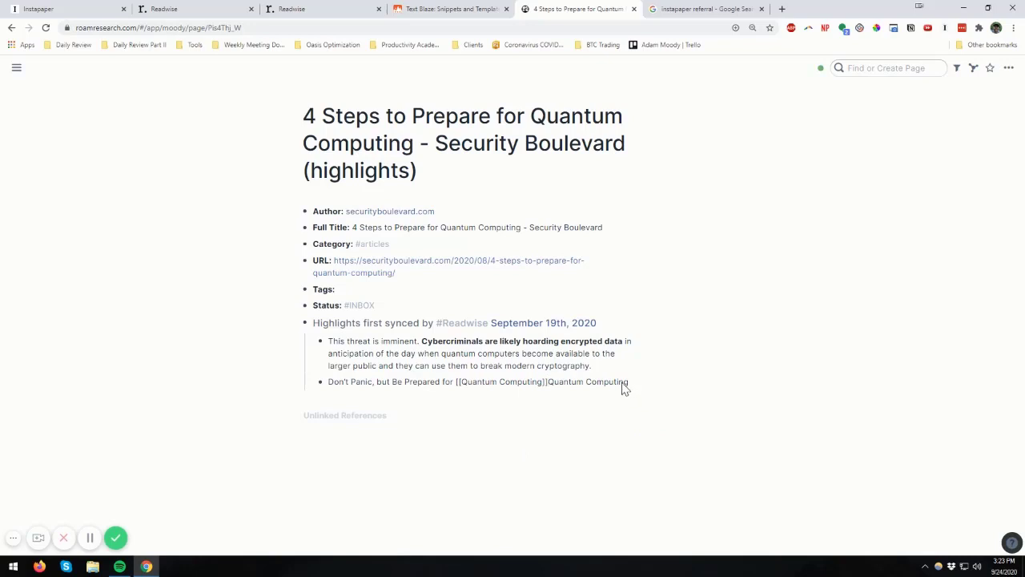
pyautogui.doubleClick(590, 382)
pyautogui.press('BackSpace')
pyautogui.press('BackSpace')
pyautogui.press('BackSpace')
pyautogui.press('BackSpace')
pyautogui.press('BackSpace')
pyautogui.press('BackSpace')
pyautogui.press('BackSpace')
pyautogui.press('BackSpace')
pyautogui.press('BackSpace')
pyautogui.click(594, 368)
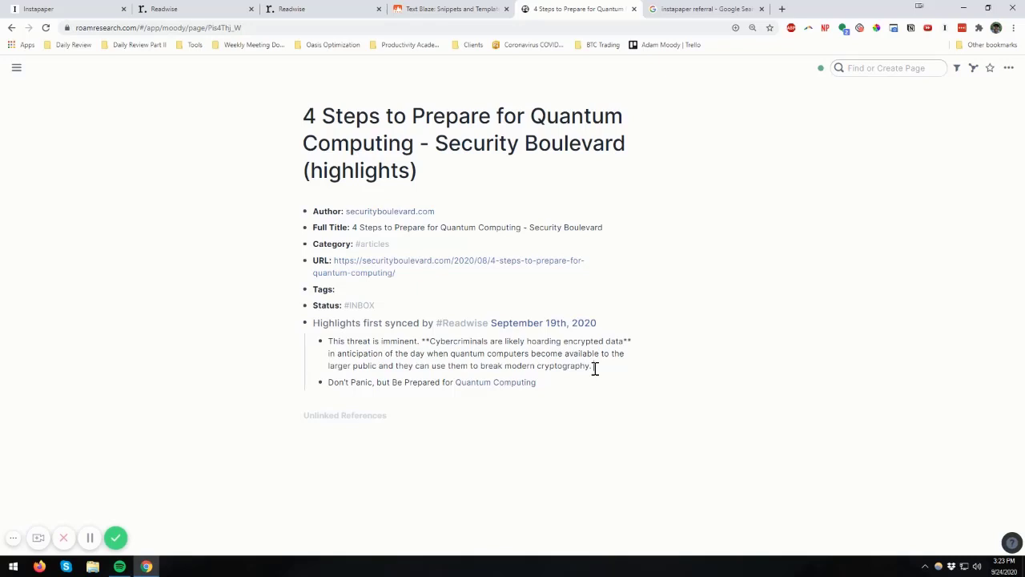
pyautogui.click(516, 387)
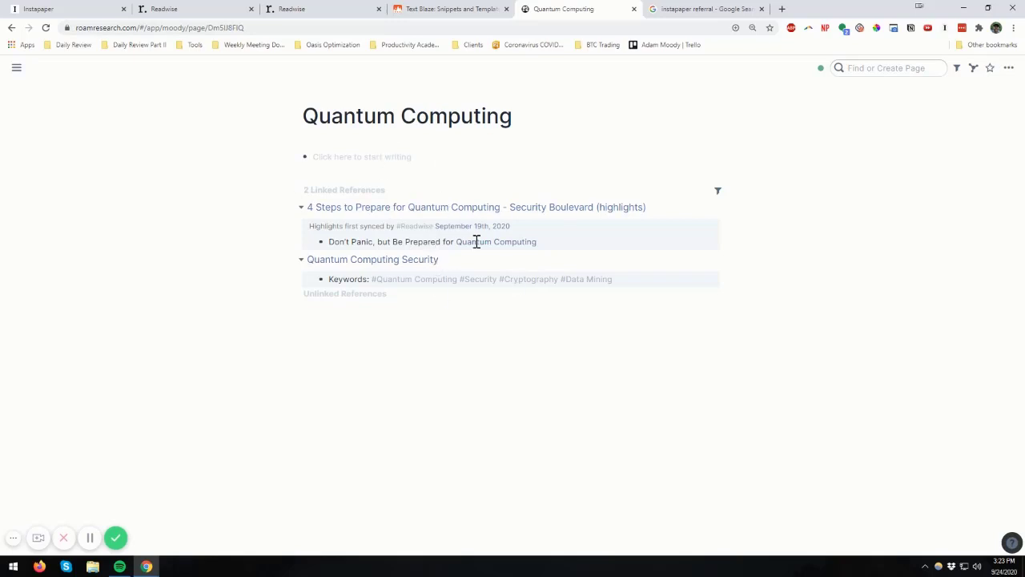
pyautogui.hotkey('alt', 'Left')
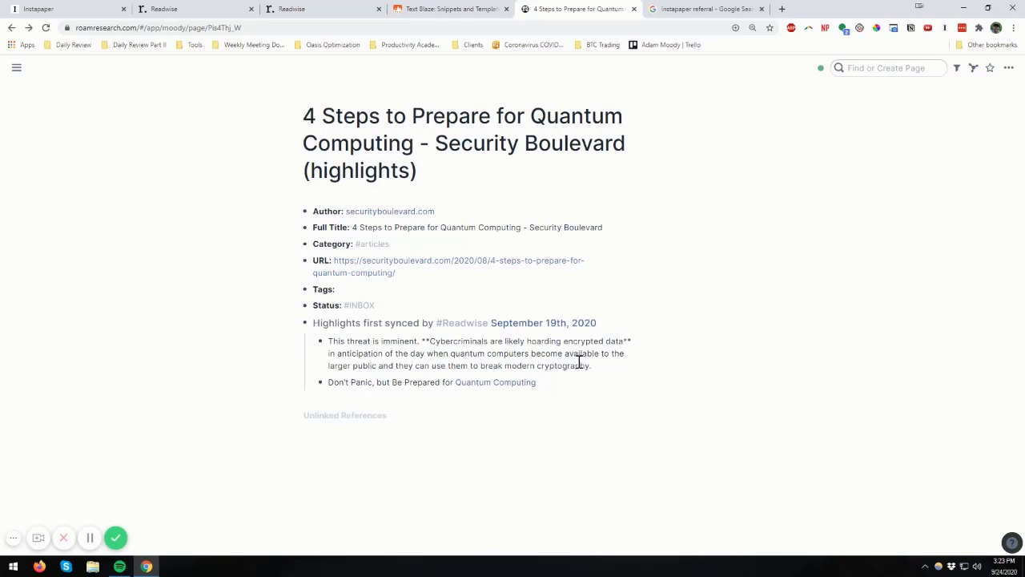
pyautogui.click(398, 382)
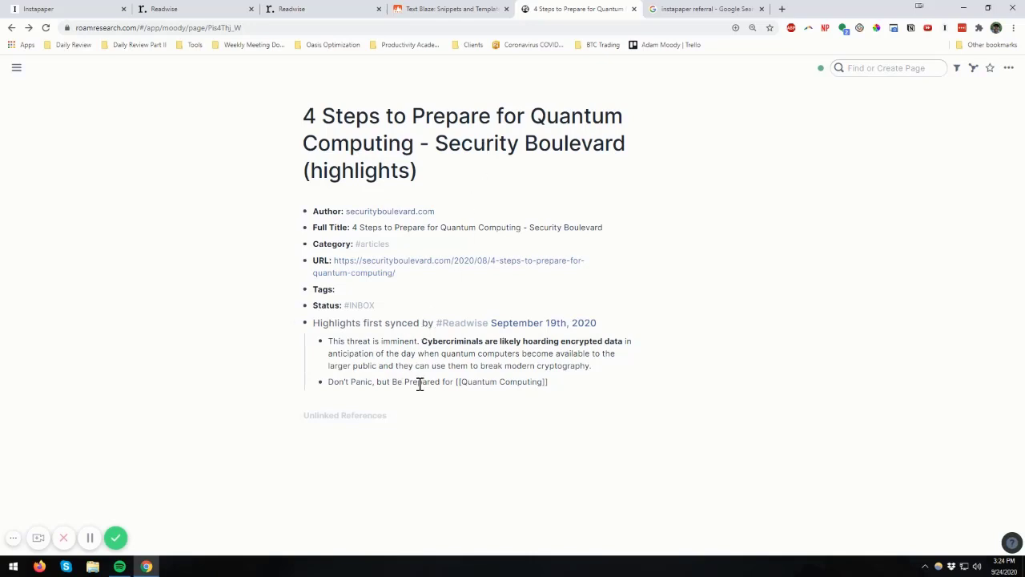
# - Fill the article's Tags line with #[[Quantum Computing]] and #Security
pyautogui.click(359, 289)
pyautogui.write('#')
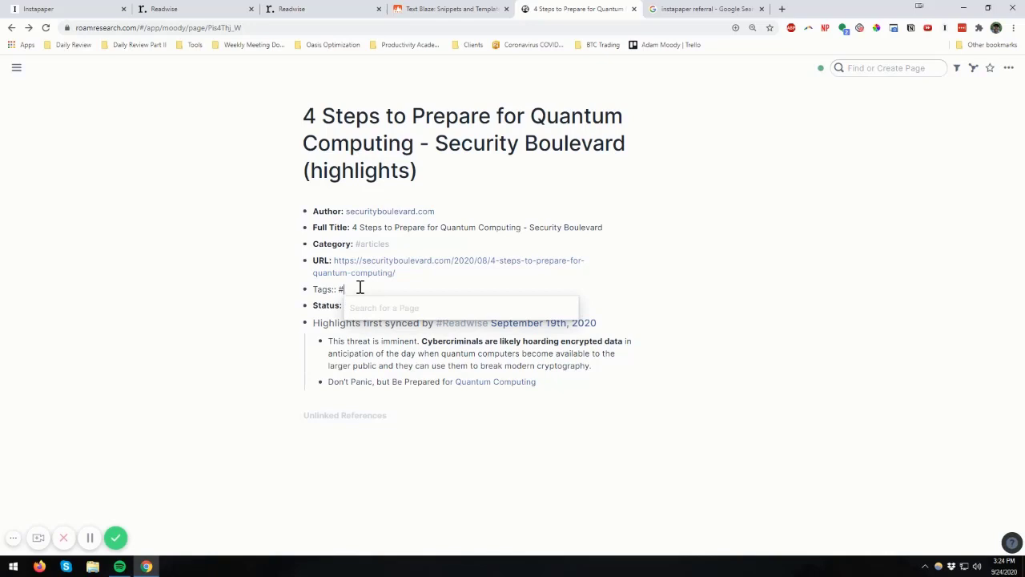
pyautogui.write('Quan')
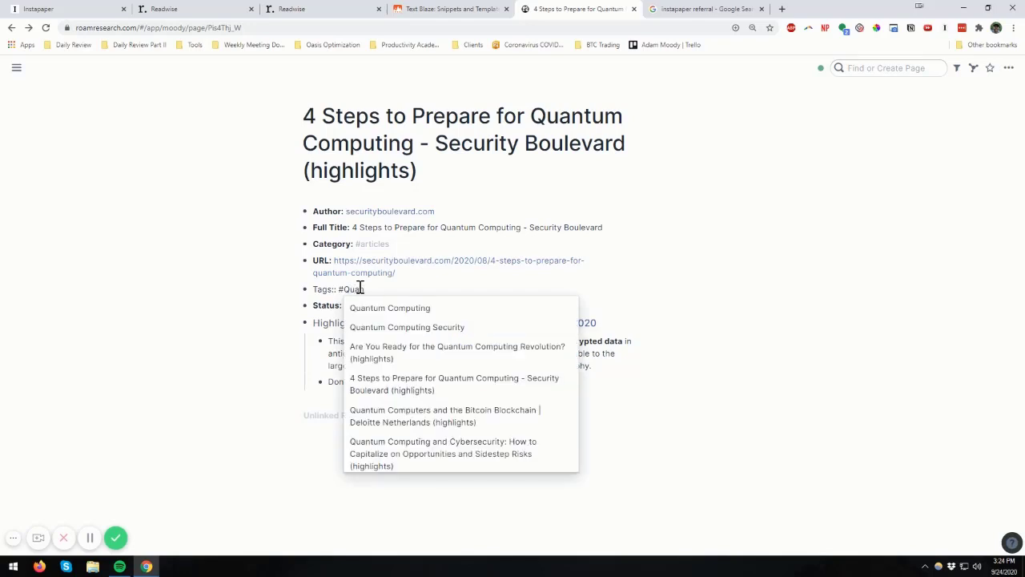
pyautogui.press('Return')
pyautogui.write('#')
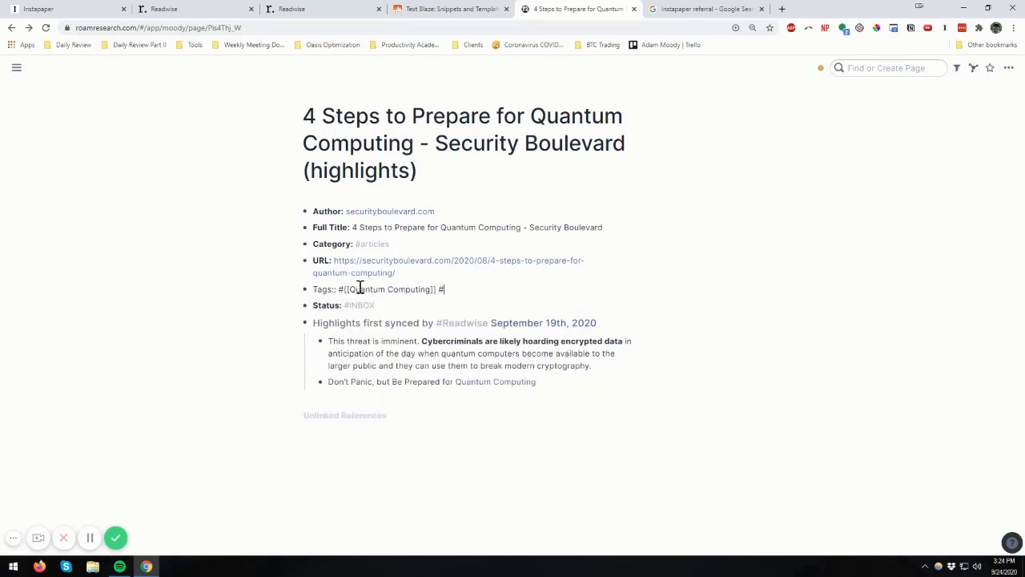
pyautogui.write('Secuti')
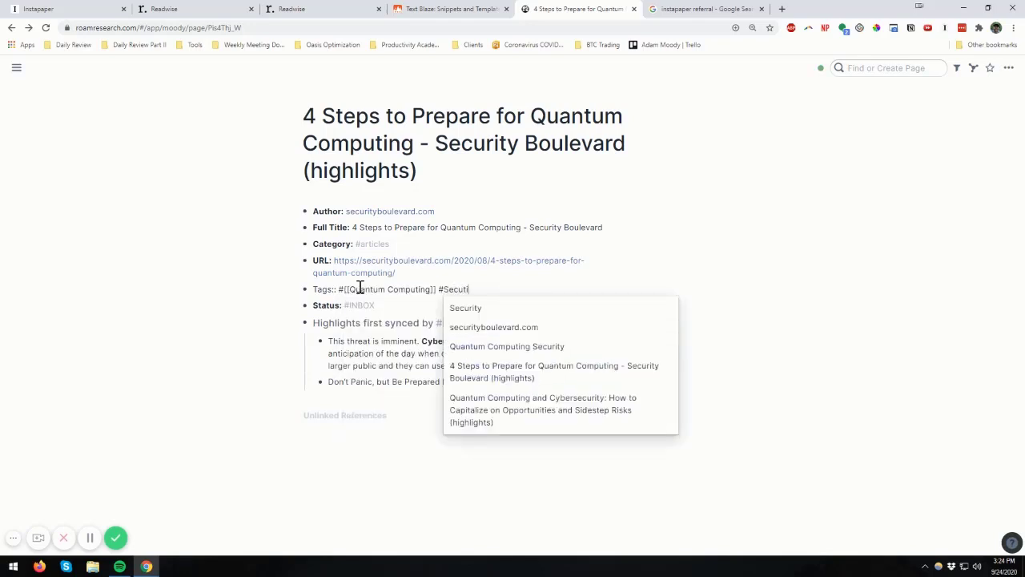
pyautogui.press('BackSpace')
pyautogui.write('ri')
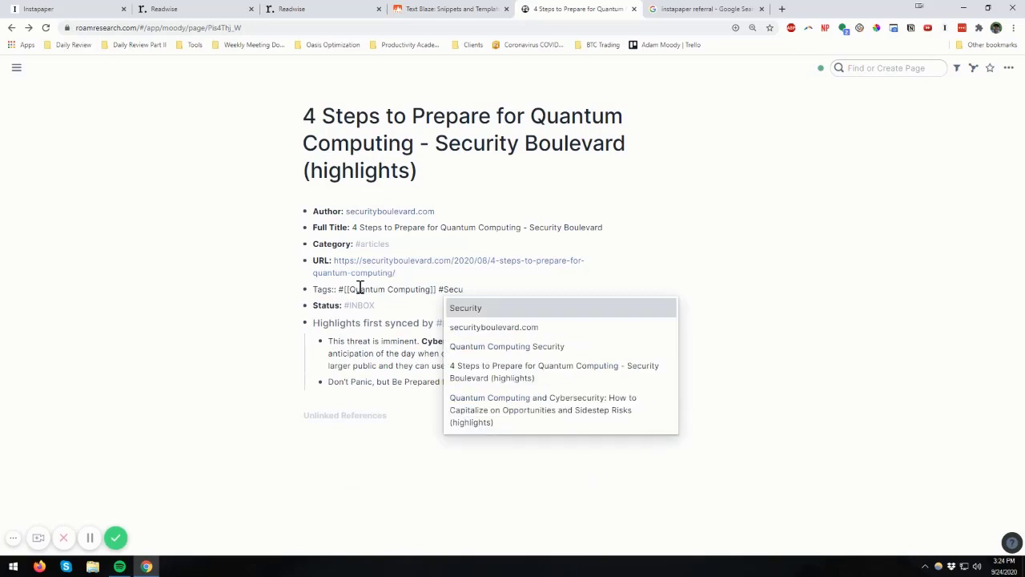
pyautogui.press('Return')
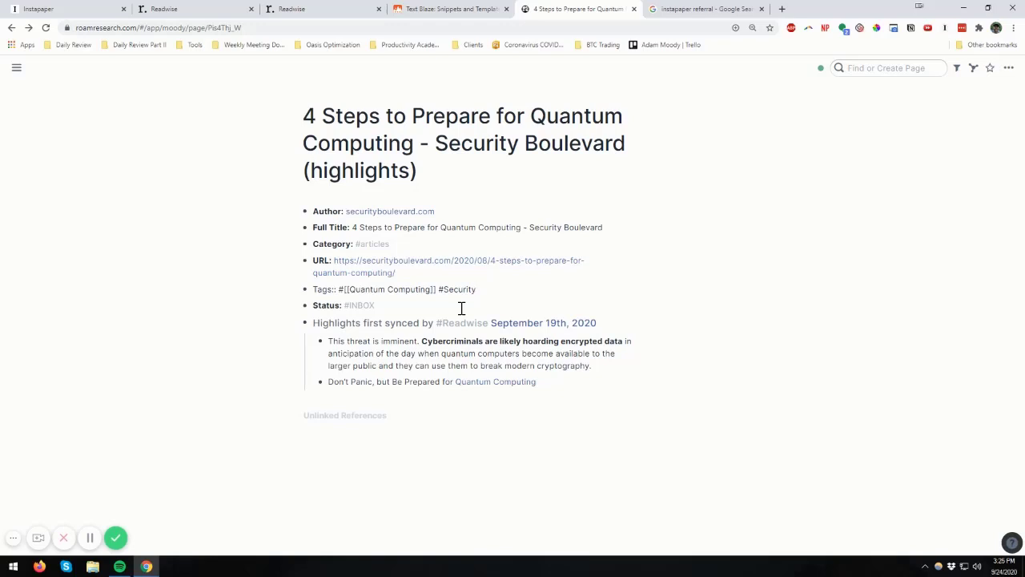
# - Replace the #INBOX tag on the Status line with #PASS1
pyautogui.click(391, 309)
pyautogui.moveTo(373, 311); pyautogui.dragTo(350, 309)
pyautogui.write('PASS1')
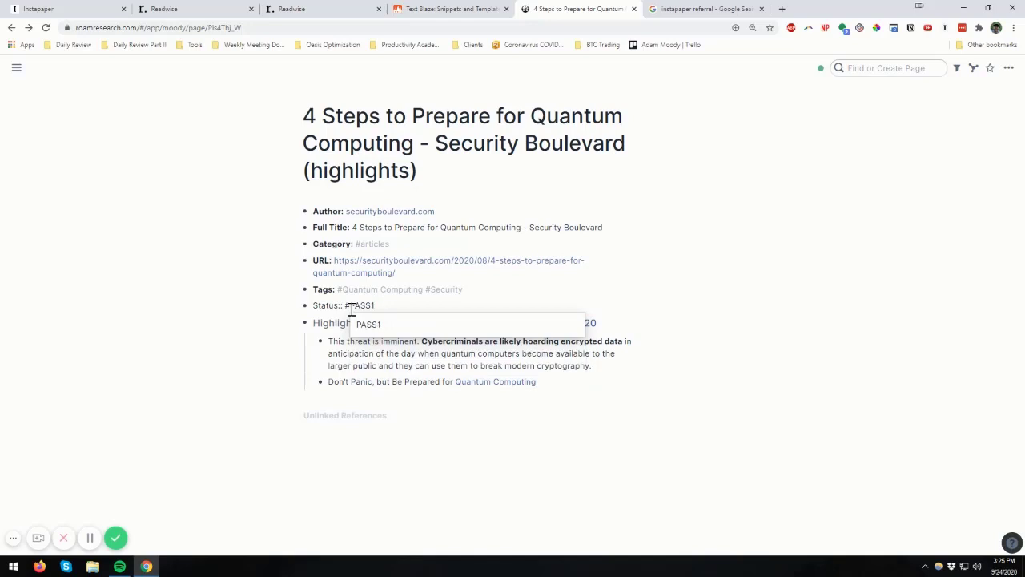
pyautogui.click(364, 324)
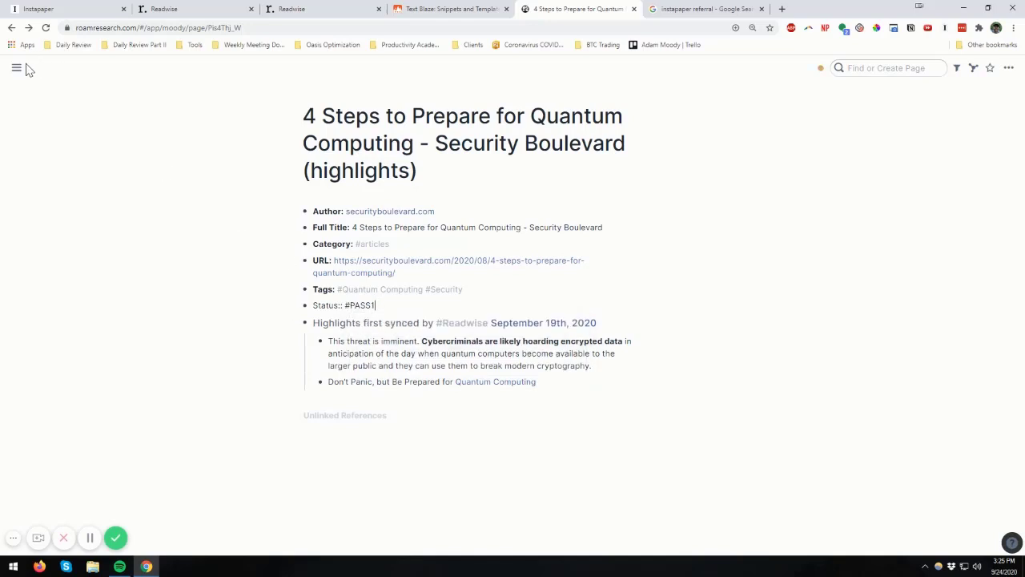
pyautogui.moveTo(19, 69)
pyautogui.click(397, 350)
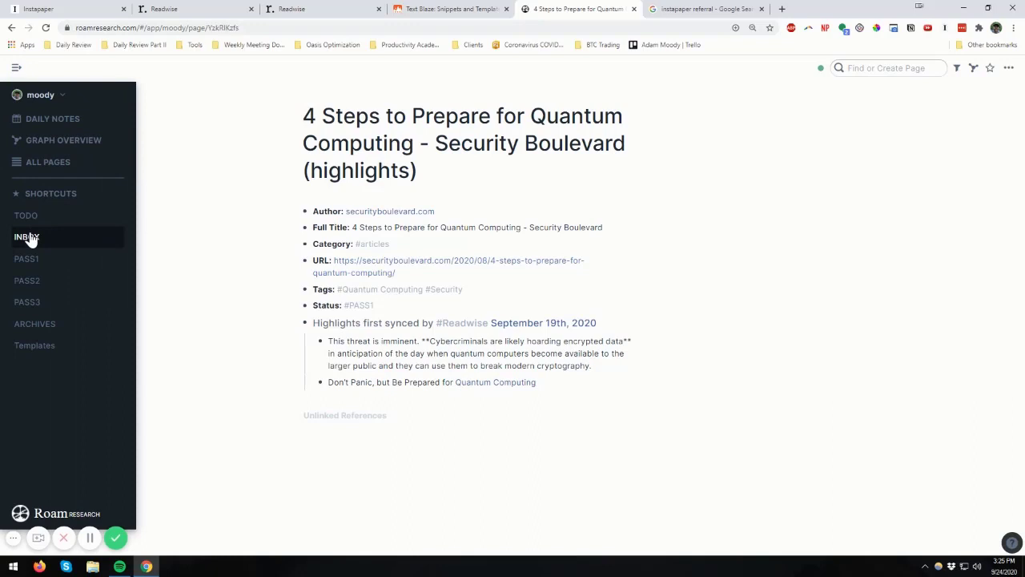
pyautogui.click(30, 237)
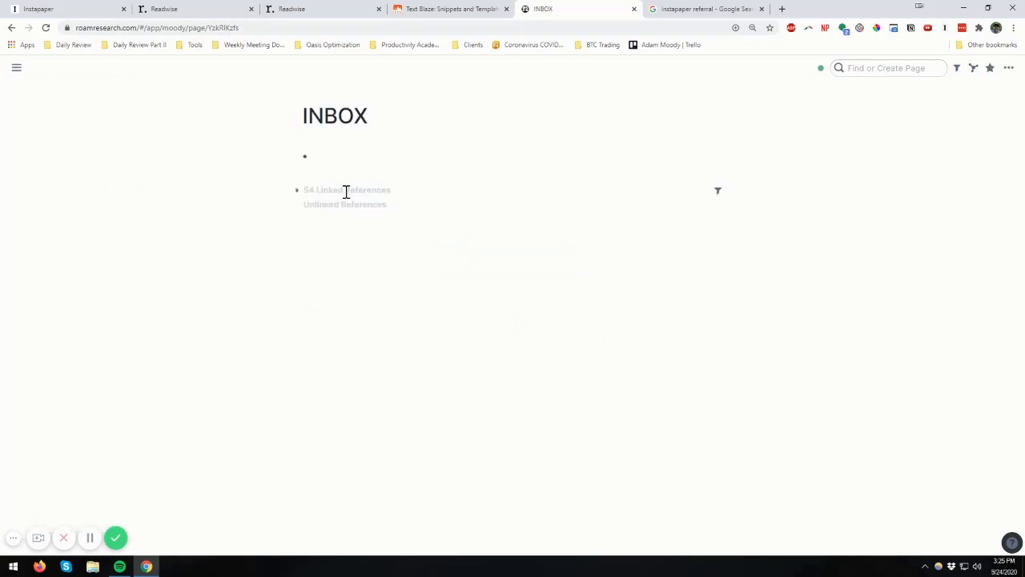
pyautogui.click(298, 196)
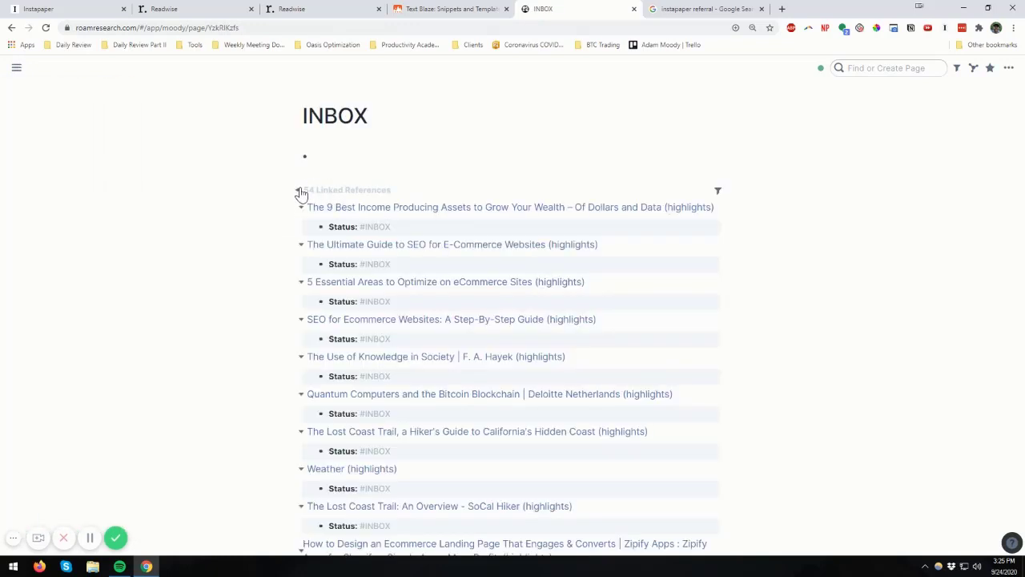
pyautogui.scroll(-5, 360, 497)
pyautogui.scroll(10, 368, 480)
pyautogui.moveTo(16, 68)
pyautogui.click(27, 264)
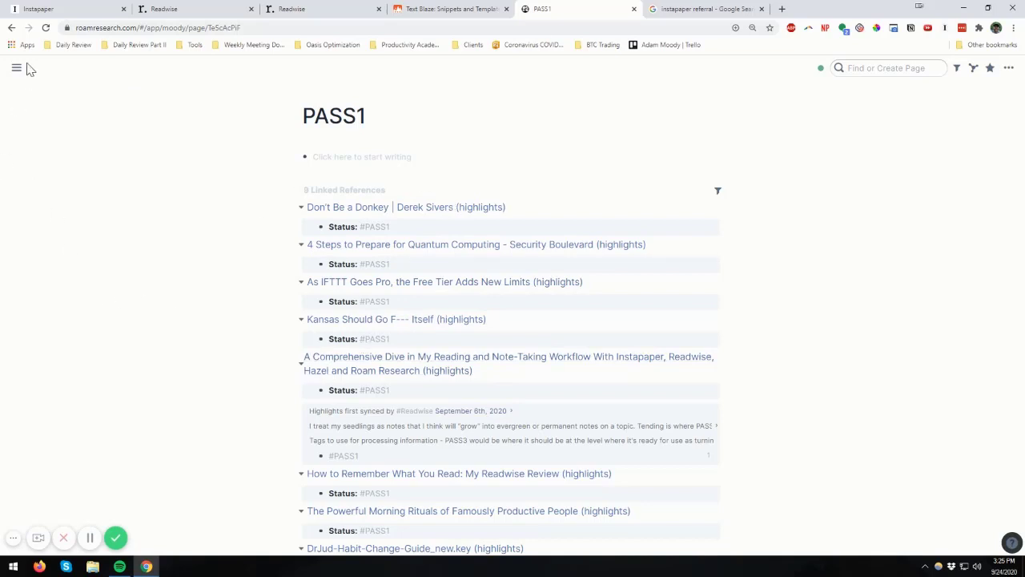
# - Wrap the Cybercriminals sentence in ^^ markup so it shows a yellow highlight
pyautogui.moveTo(19, 68)
pyautogui.click(422, 245)
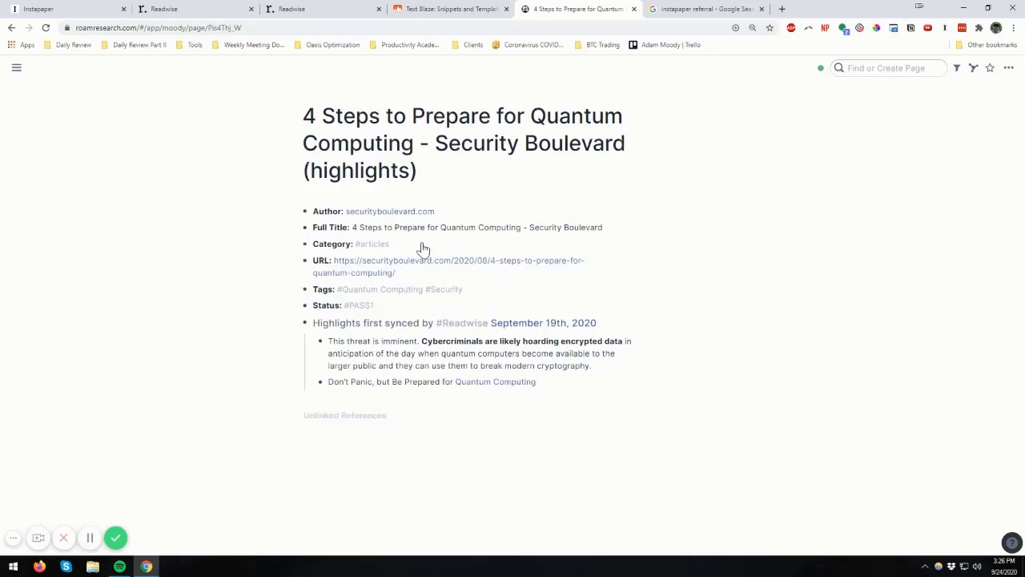
pyautogui.click(420, 341)
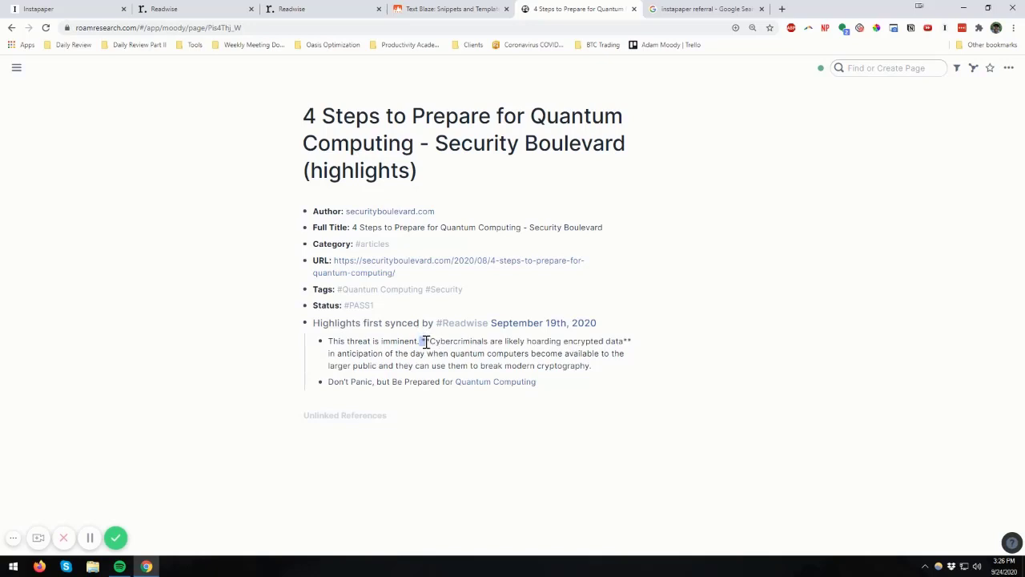
pyautogui.click(421, 339)
pyautogui.write('^^')
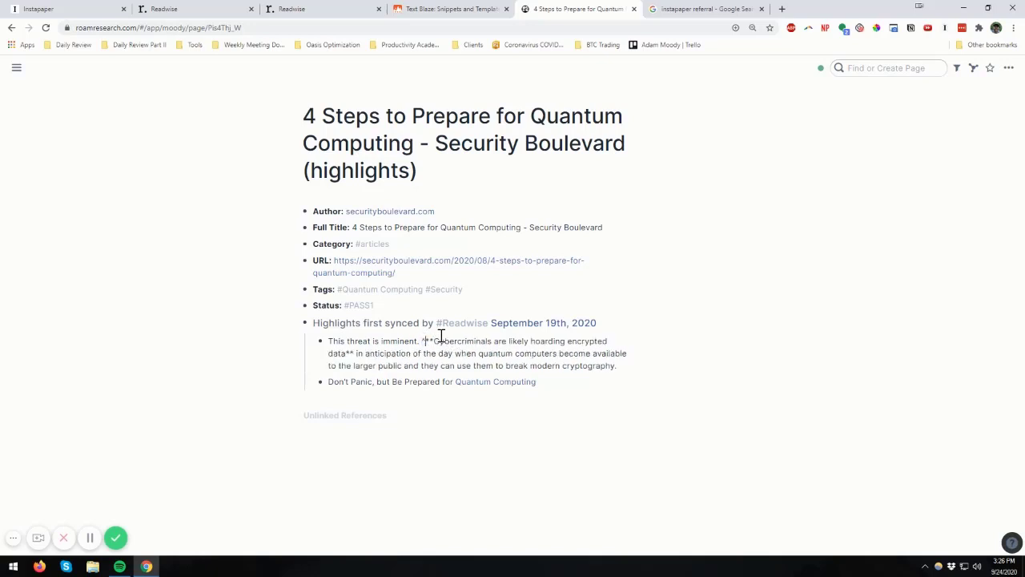
pyautogui.press('Delete')
pyautogui.press('Delete')
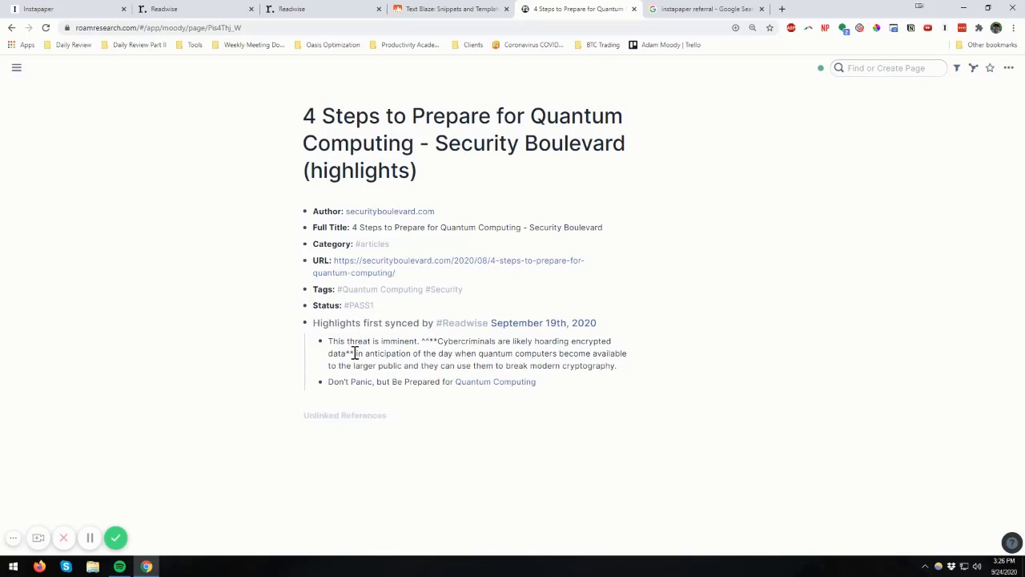
pyautogui.write('^^')
pyautogui.write('&&')
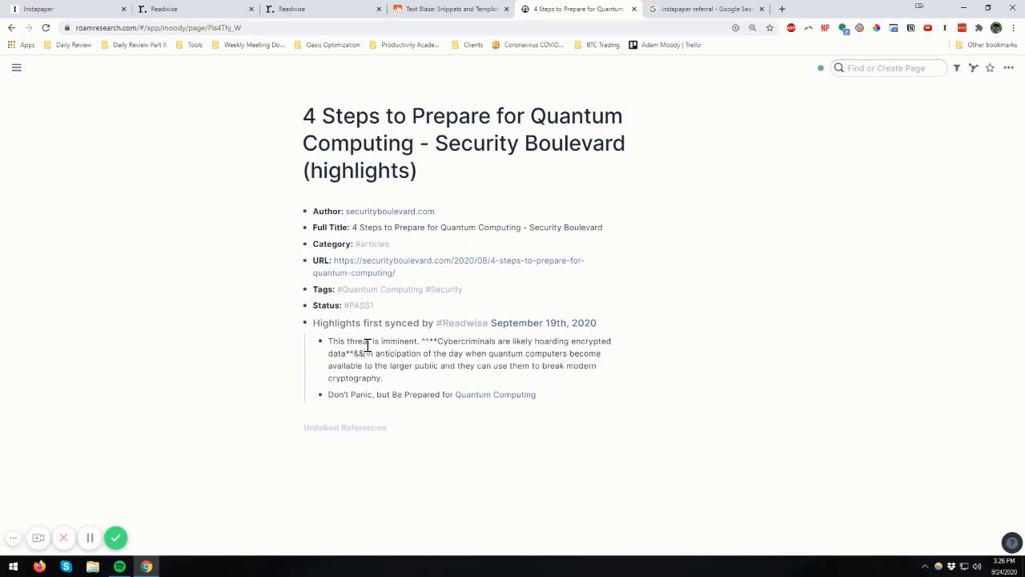
pyautogui.press('BackSpace')
pyautogui.press('BackSpace')
pyautogui.write('**')
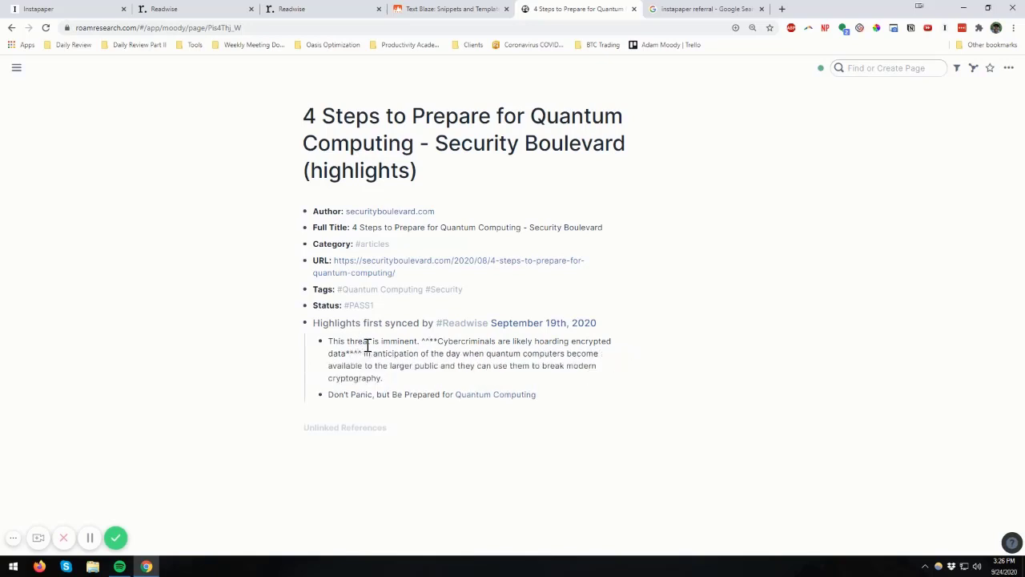
pyautogui.click(402, 393)
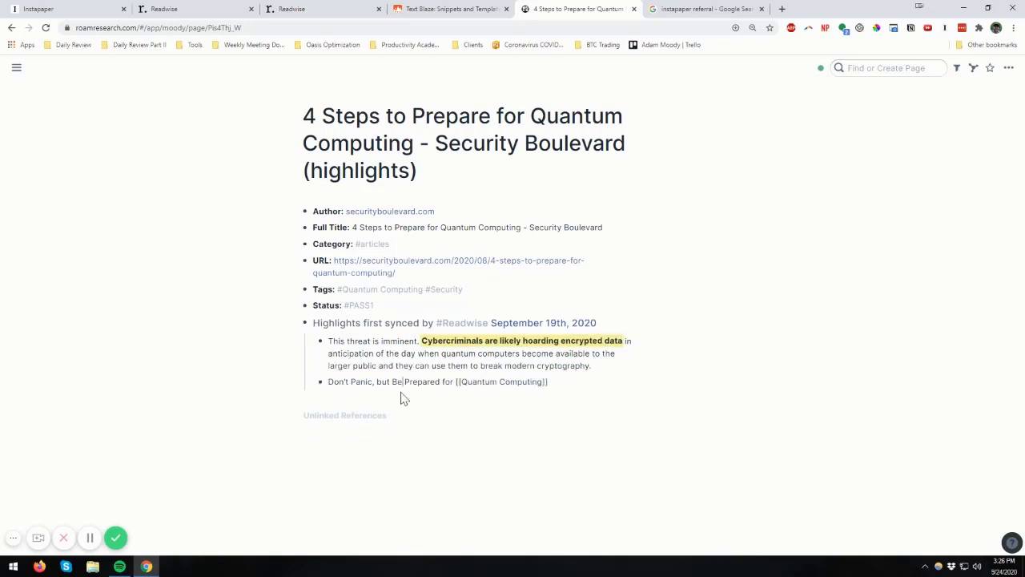
# - Change the article's Status from #PASS1 to #PASS2 and check the highlight renders
pyautogui.click(413, 305)
pyautogui.press('BackSpace')
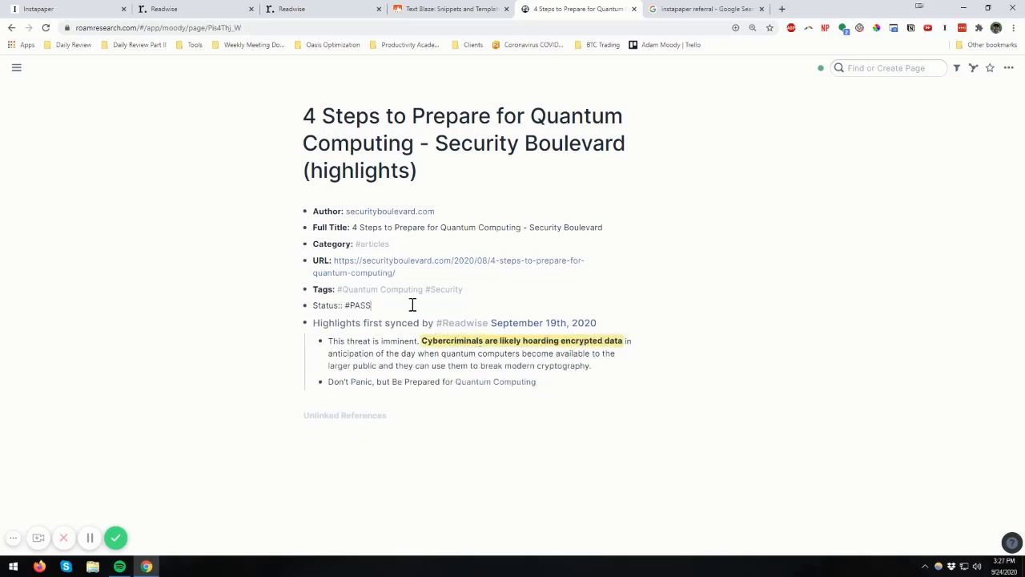
pyautogui.write('2')
pyautogui.press('Escape')
pyautogui.click(392, 344)
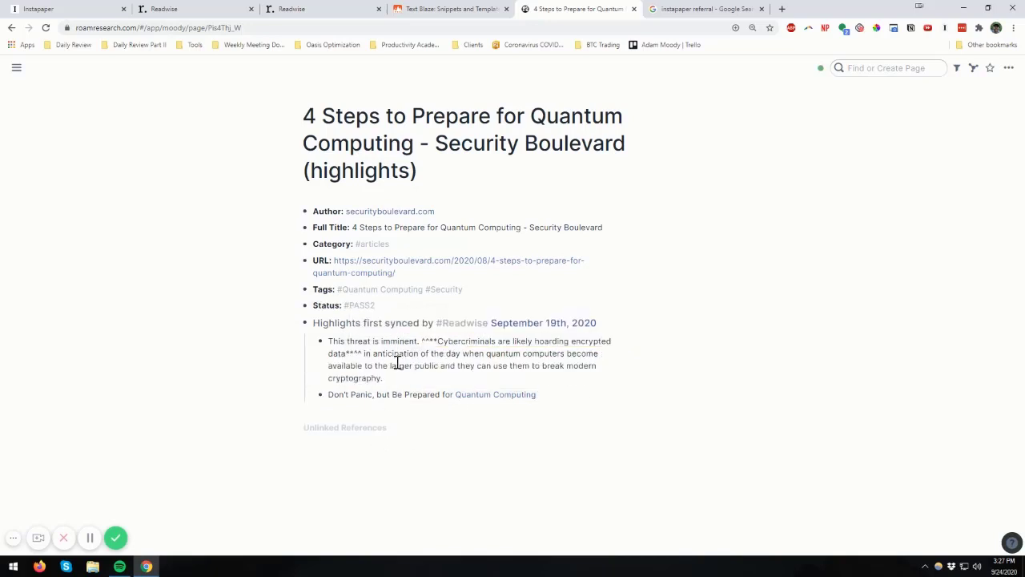
pyautogui.click(382, 394)
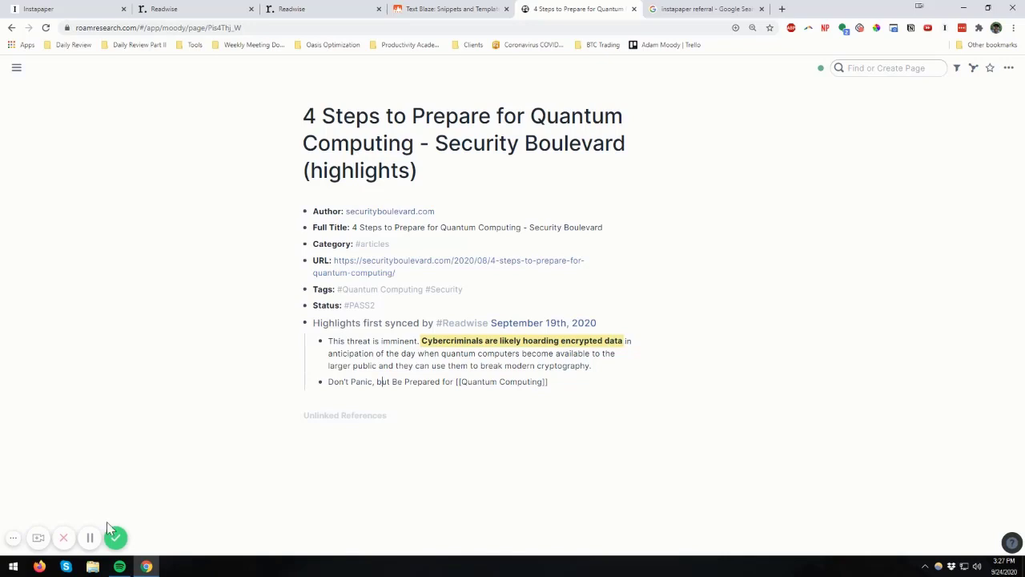
pyautogui.click(90, 538)
pyautogui.click(89, 539)
pyautogui.moveTo(16, 64)
pyautogui.rightClick(306, 323)
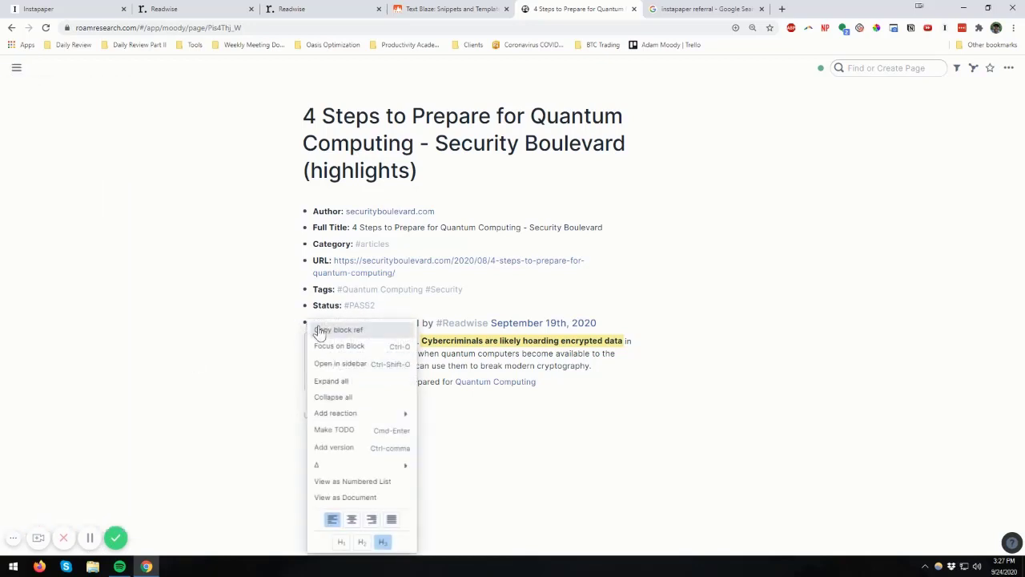
pyautogui.click(466, 358)
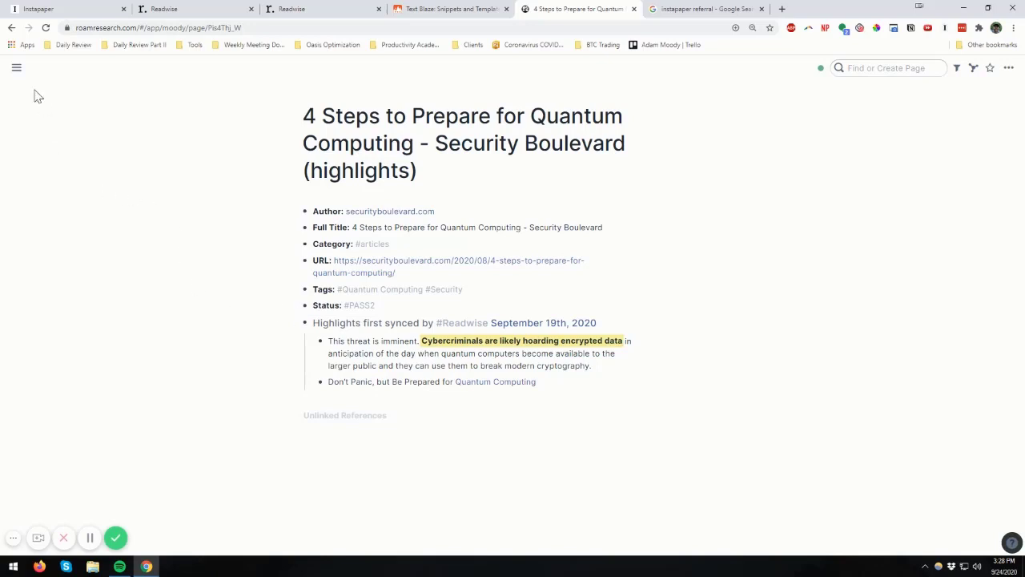
pyautogui.click(462, 11)
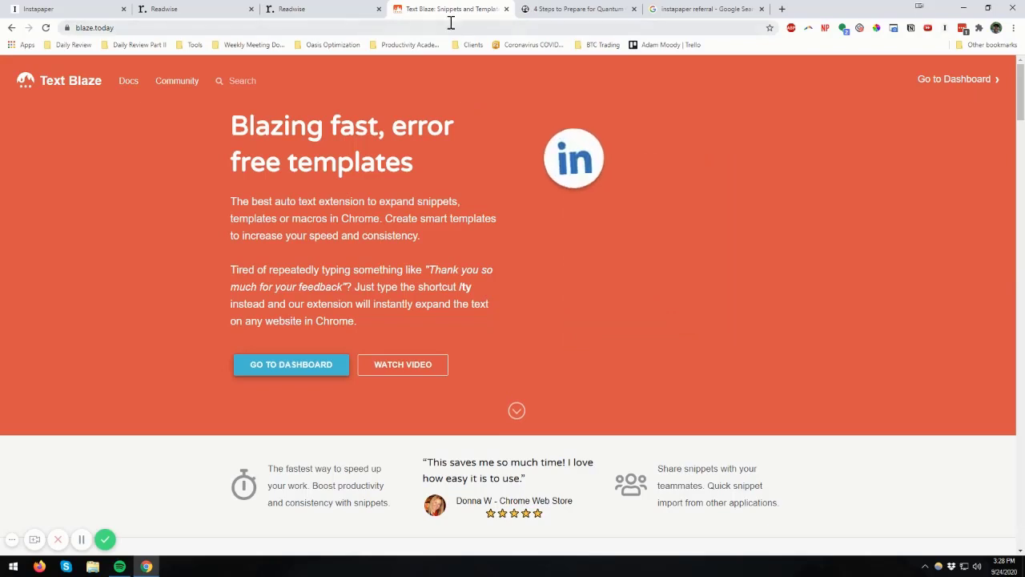
pyautogui.click(546, 11)
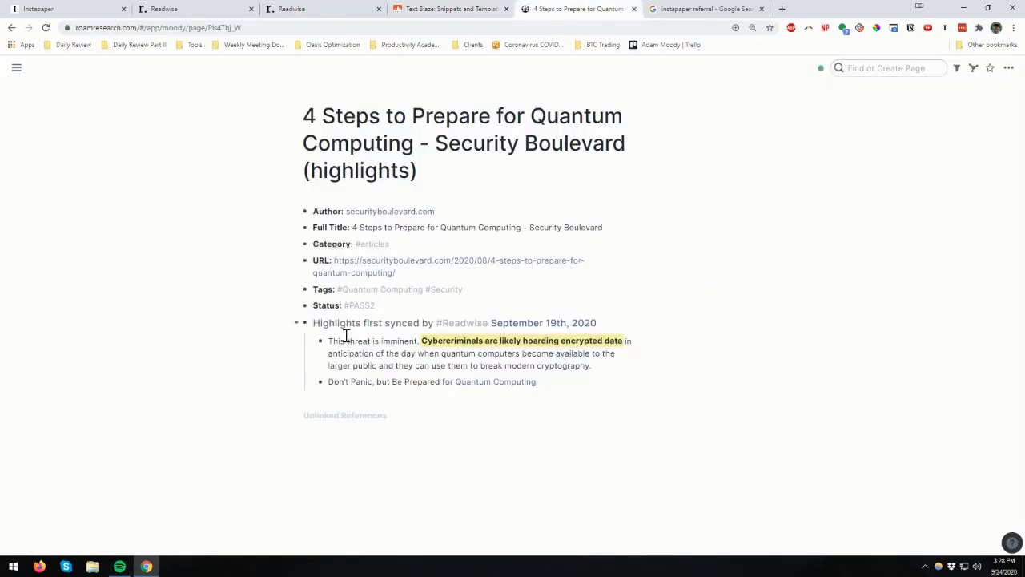
pyautogui.click(551, 387)
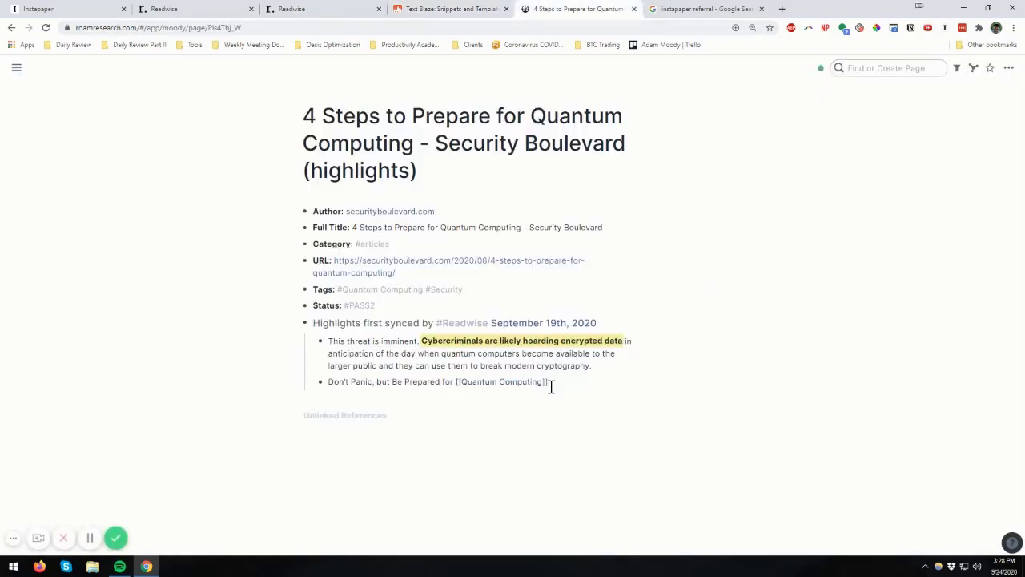
pyautogui.press('Return')
pyautogui.hotkey('shift', 'Tab')
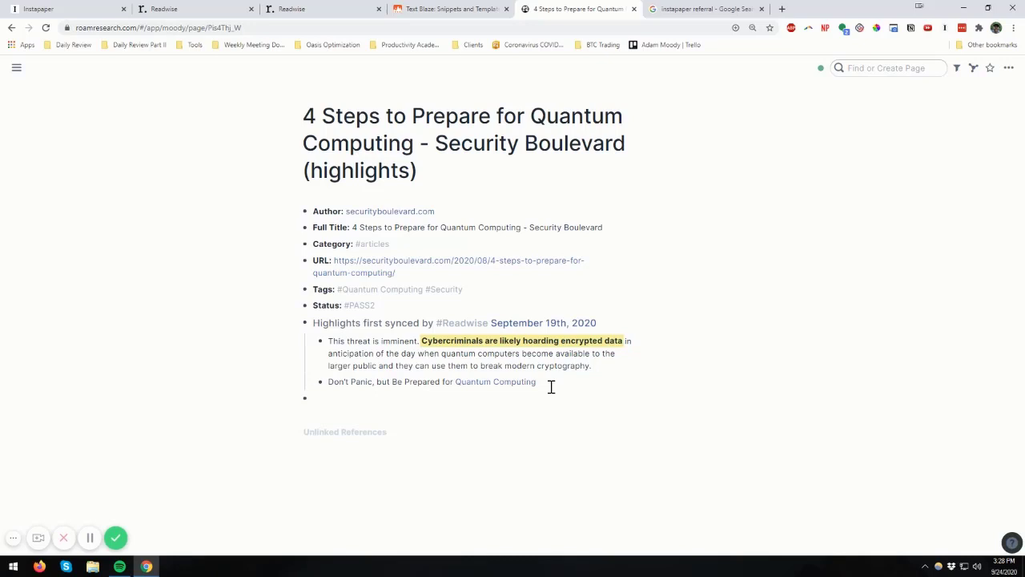
pyautogui.write('/')
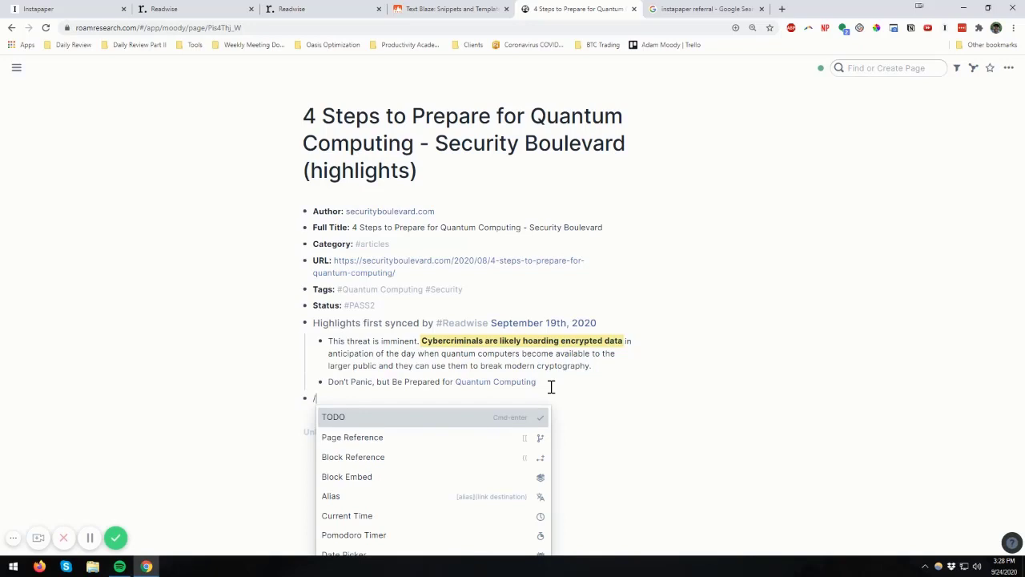
pyautogui.write('oodt')
pyautogui.press('BackSpace')
pyautogui.press('BackSpace')
pyautogui.press('BackSpace')
pyautogui.press('BackSpace')
pyautogui.press('BackSpace')
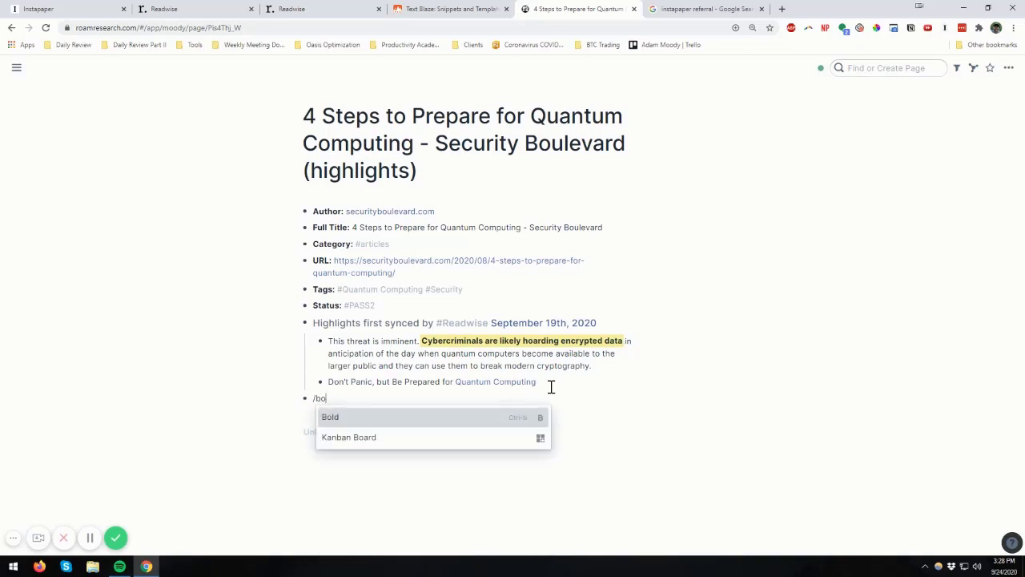
pyautogui.press('BackSpace')
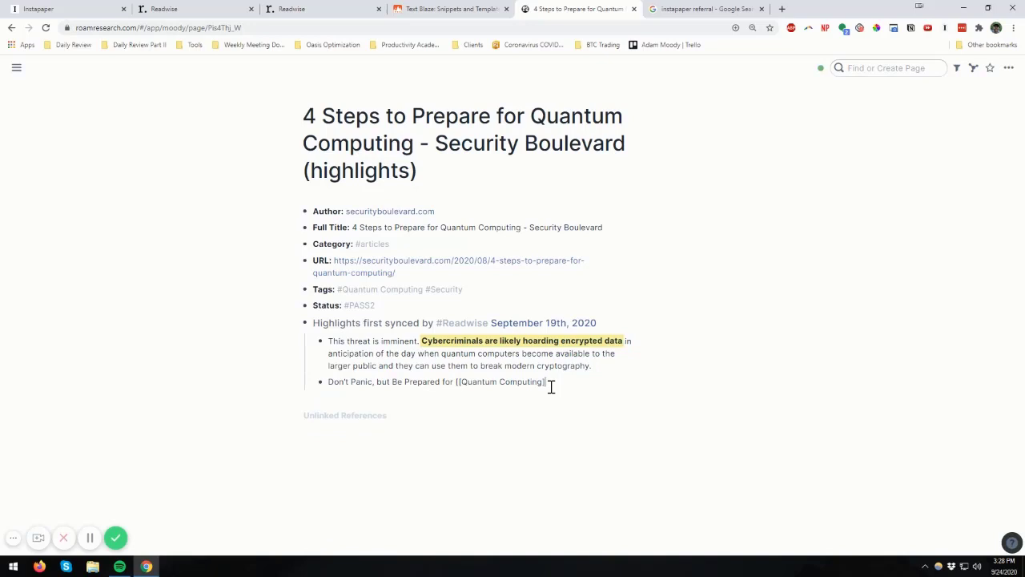
pyautogui.press('Return')
pyautogui.write('/')
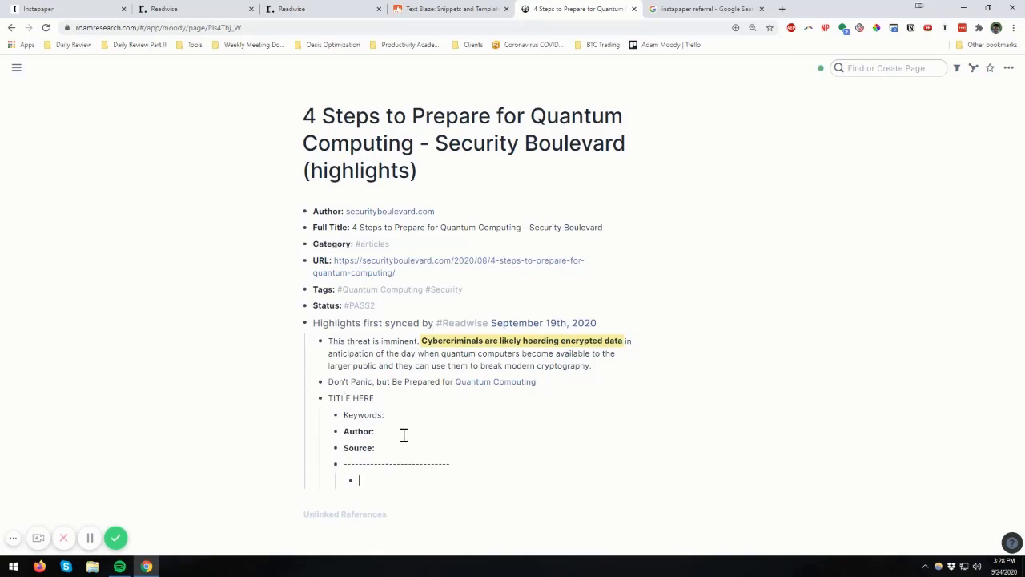
pyautogui.scroll(-1, 404, 433)
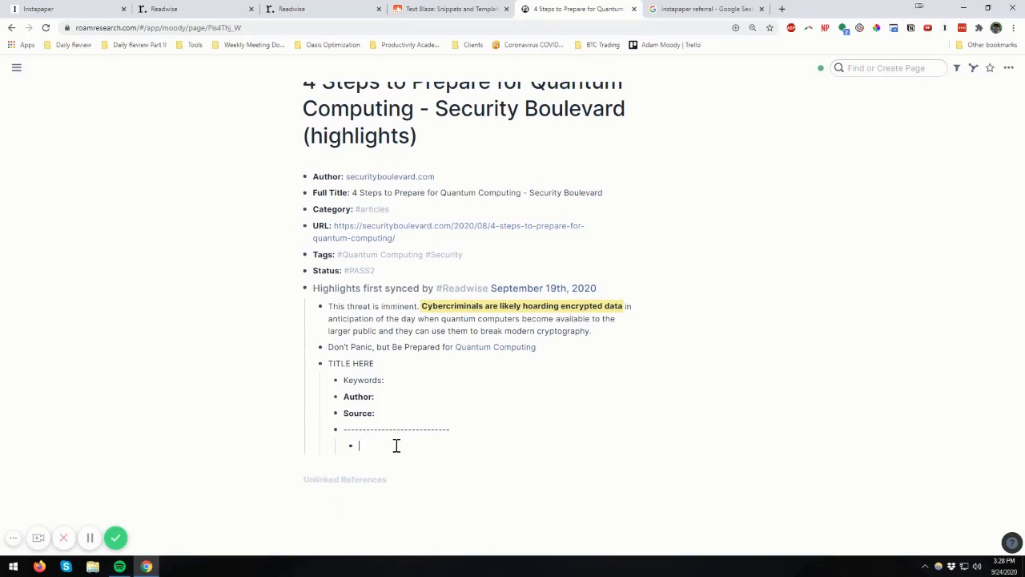
pyautogui.moveTo(406, 446); pyautogui.dragTo(329, 367)
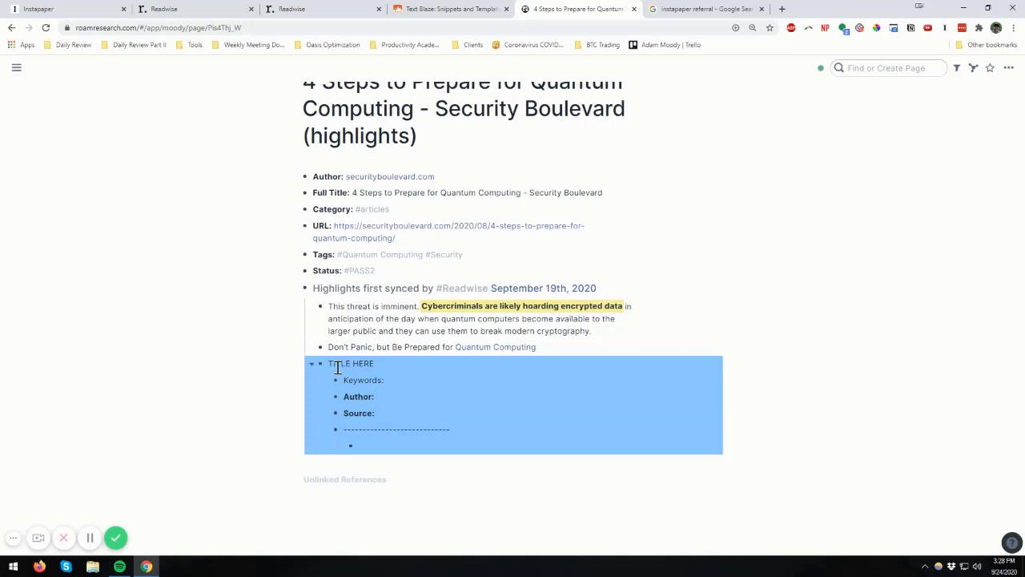
pyautogui.press('BackSpace')
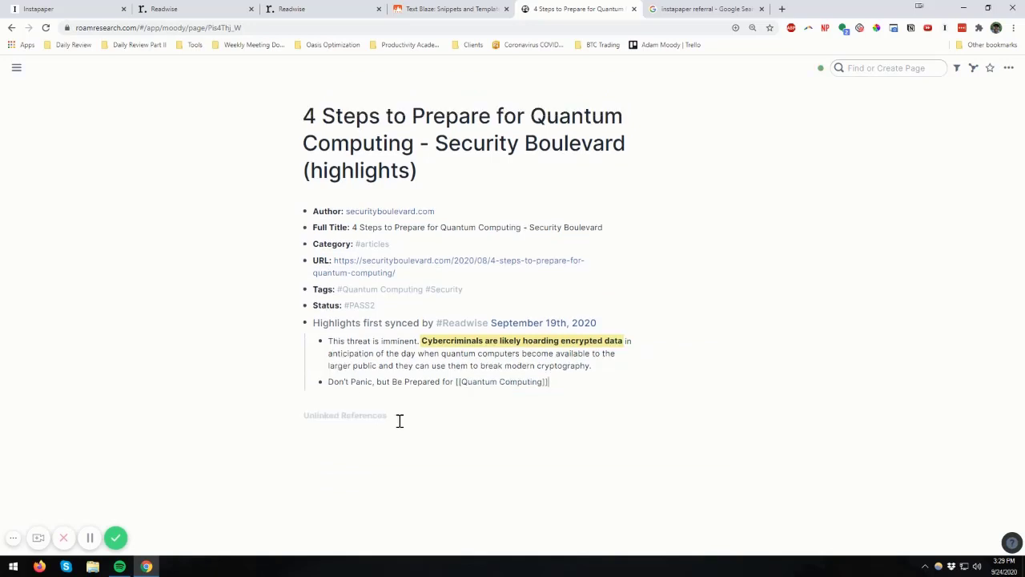
pyautogui.click(453, 9)
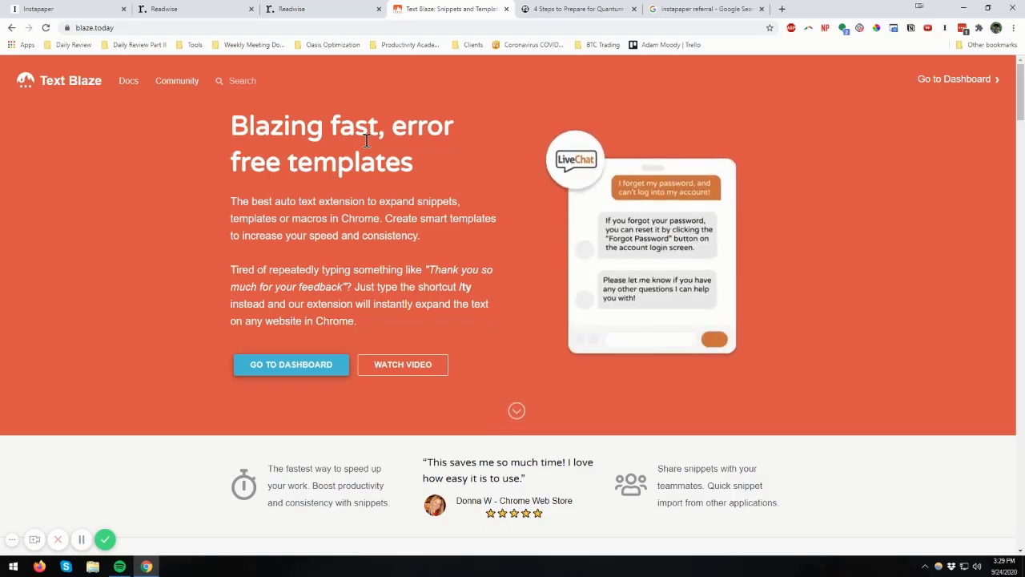
pyautogui.click(530, 11)
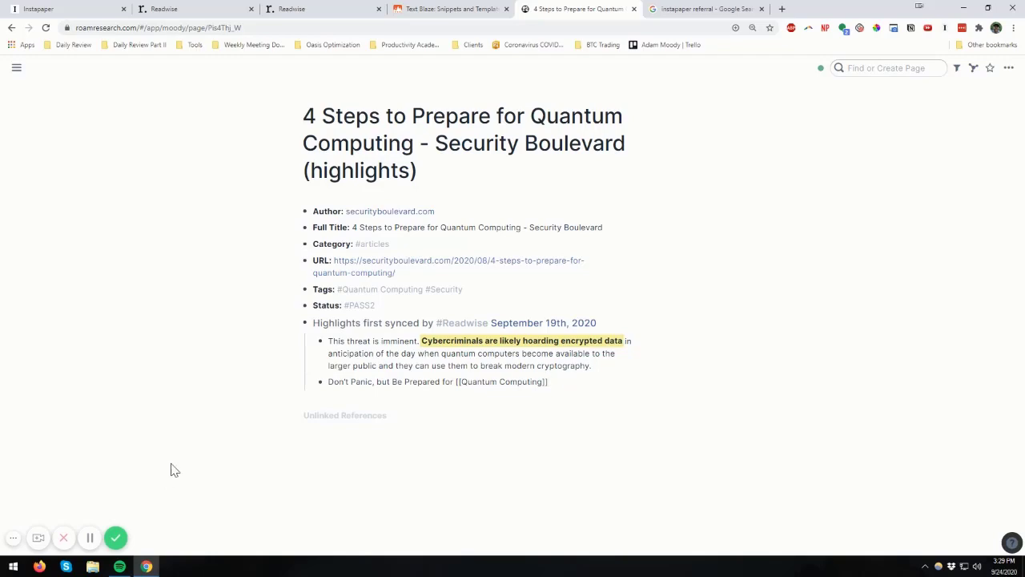
pyautogui.click(334, 9)
pyautogui.click(100, 8)
pyautogui.click(576, 9)
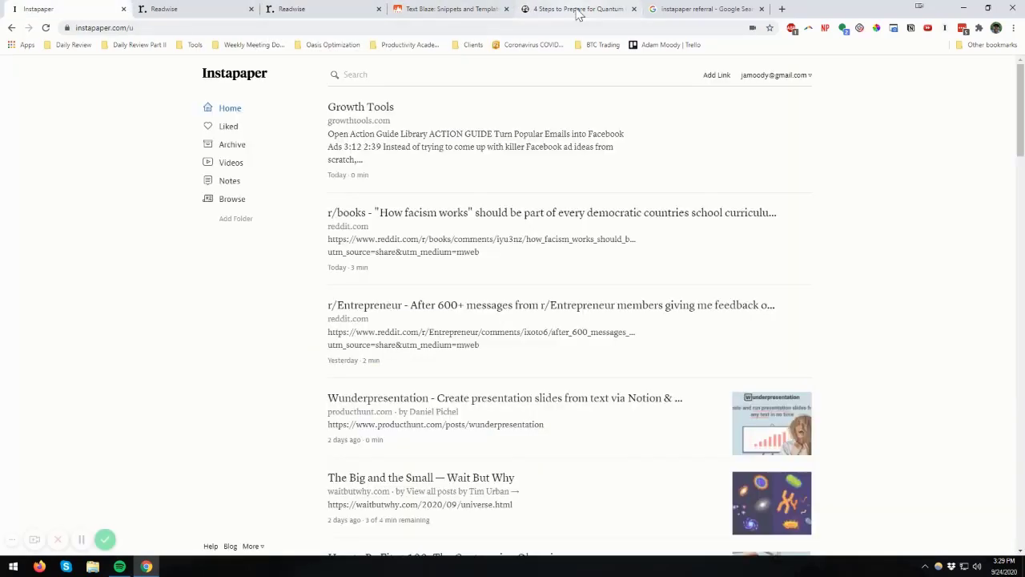